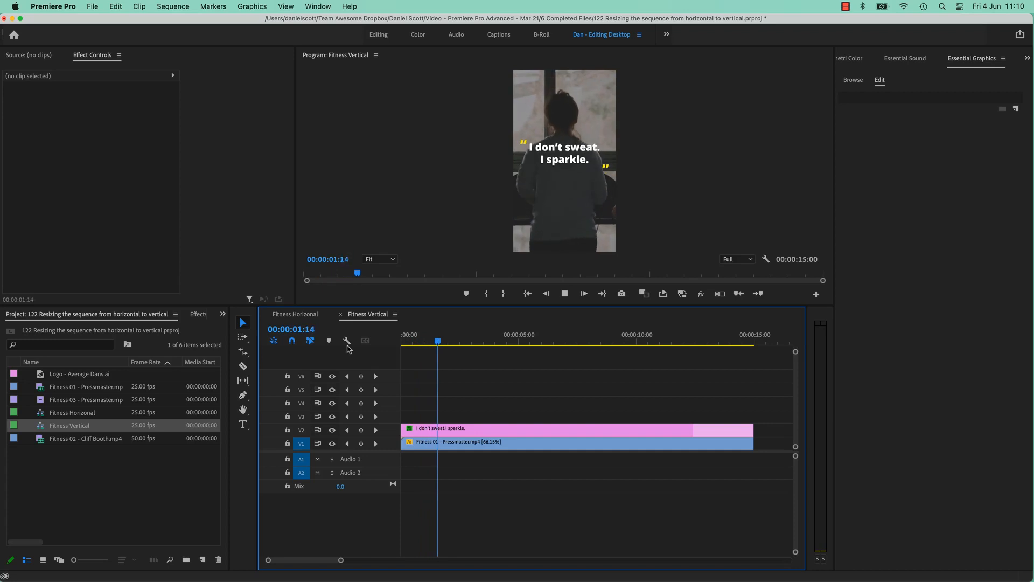
key(space)
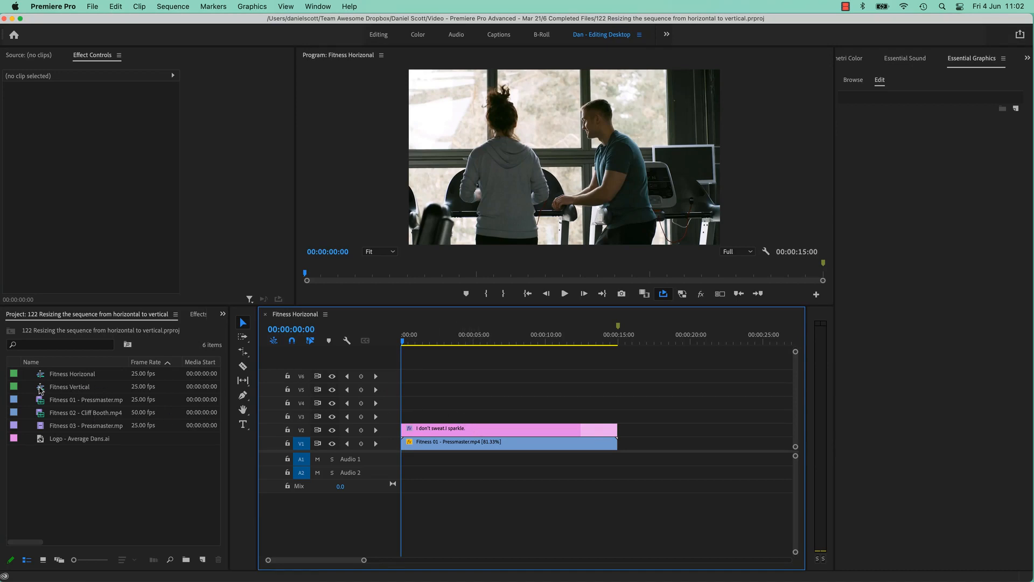
- Copy the title and video clips from the Fitness Horizonal sequence into the Fitness Vertical sequence
mouse_move(40, 389)
drag(468, 399, 525, 477)
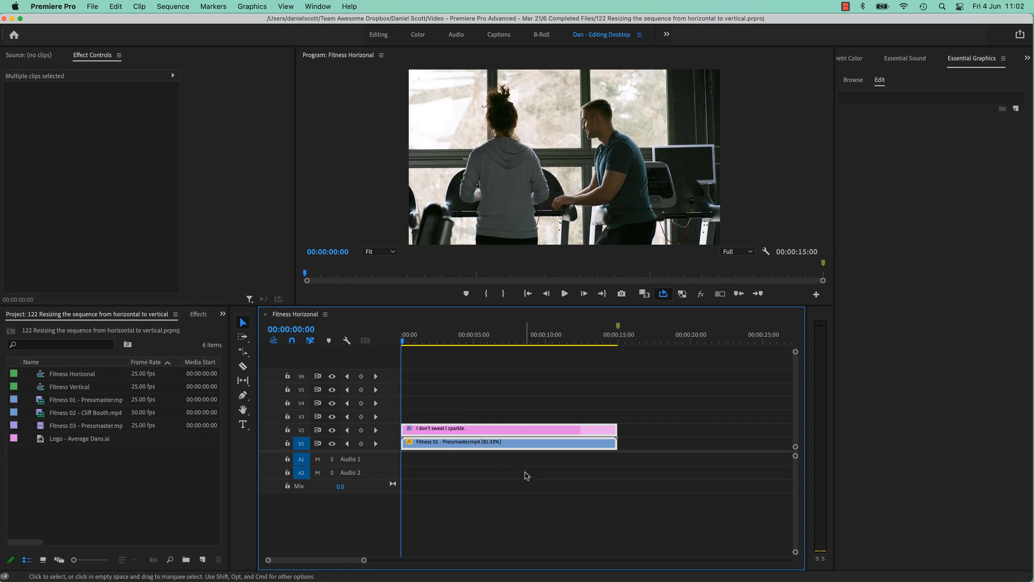
click(44, 390)
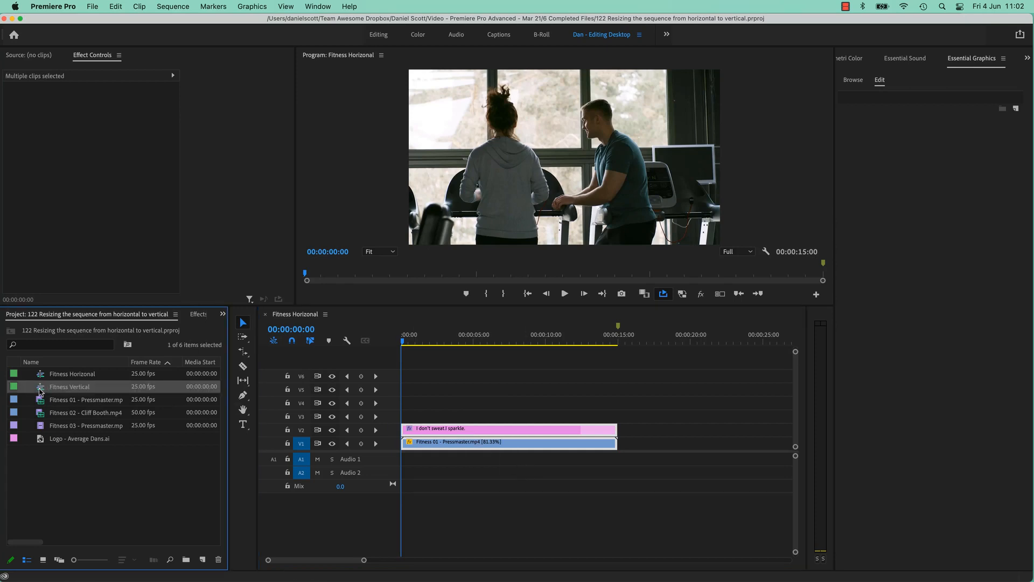
double_click(40, 391)
key(super+v)
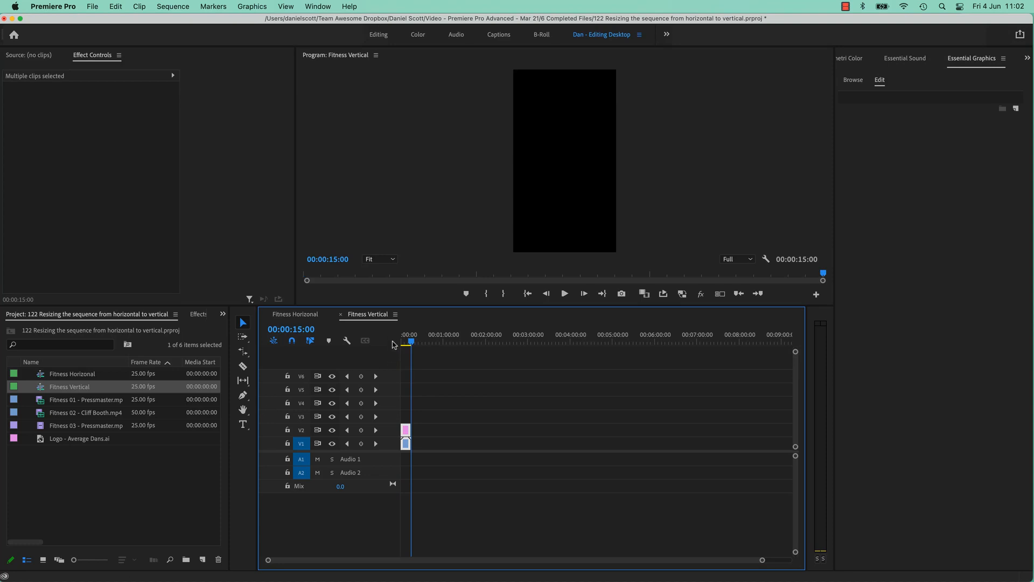
- Preview the pasted clips in the Fitness Vertical sequence with its full length fitted in the timeline, and close the sequence
key(shift+Left)
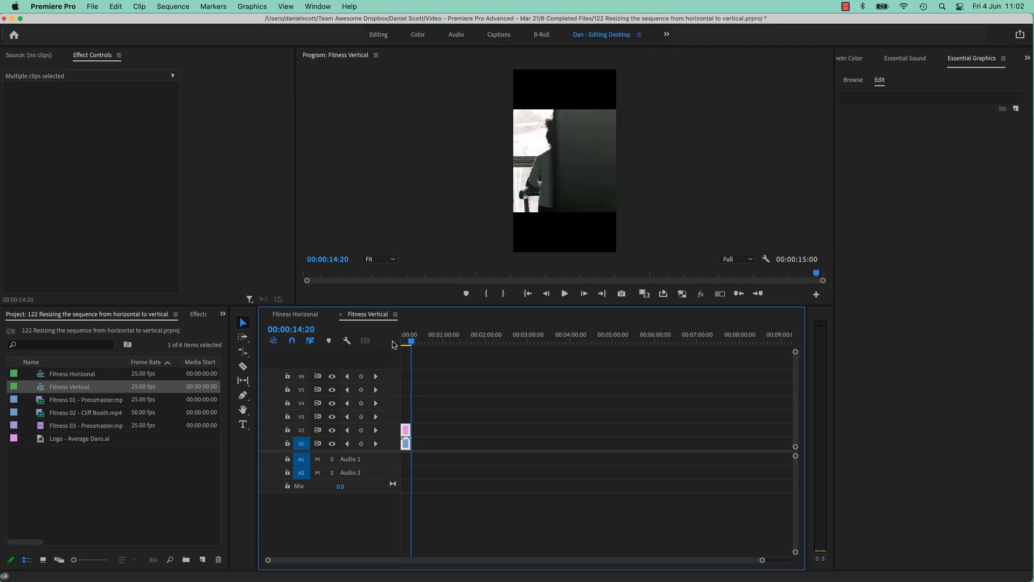
drag(409, 348, 403, 350)
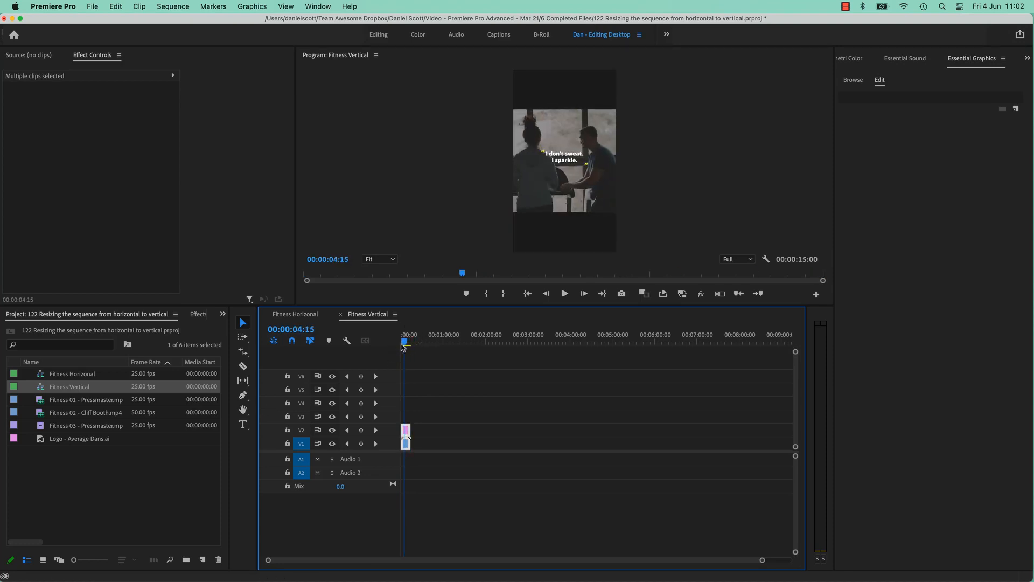
key(space)
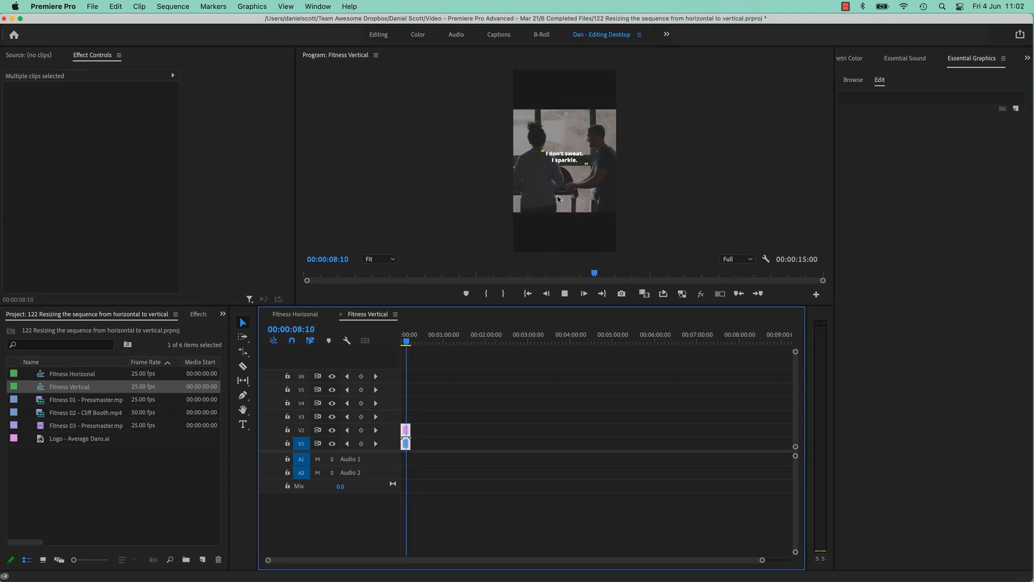
key(space)
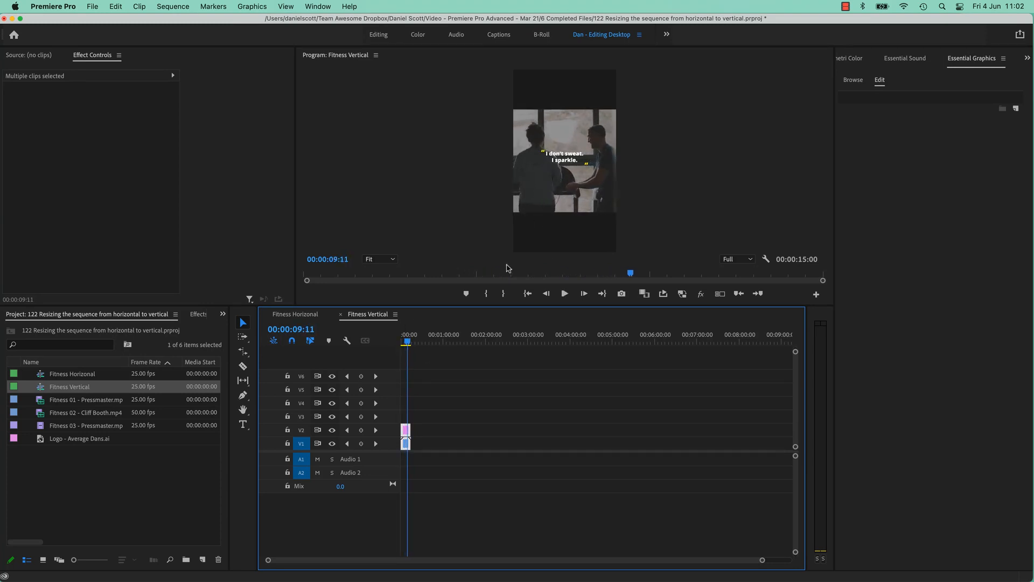
key(backslash)
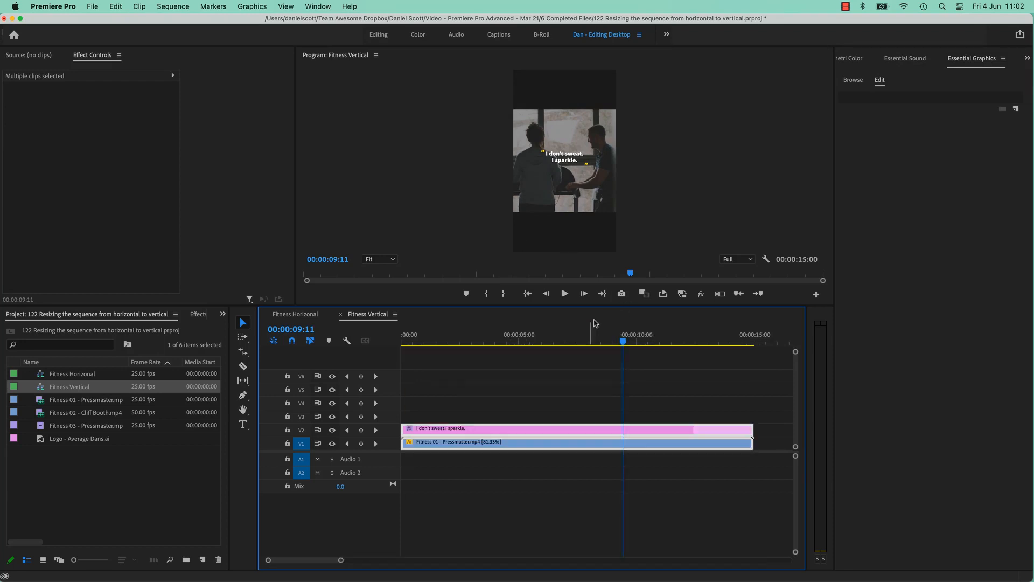
drag(589, 335, 528, 367)
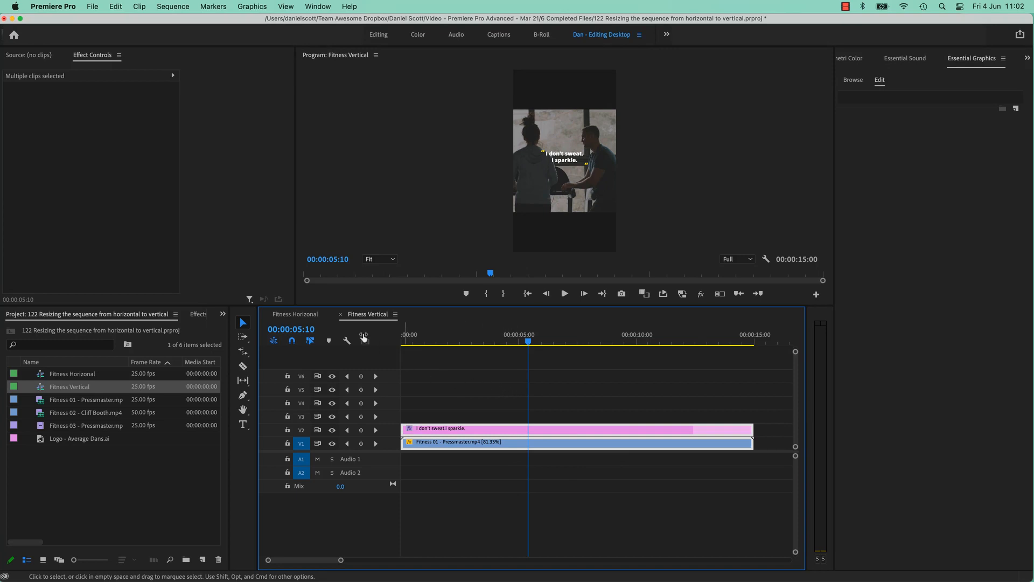
click(340, 316)
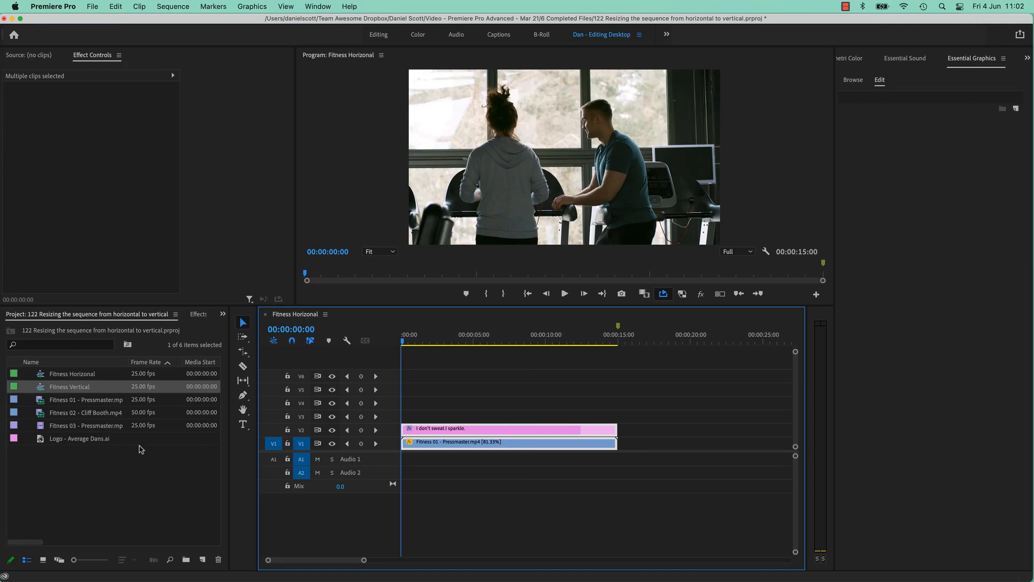
- Duplicate the Fitness Horizonal sequence and rename the copy Fitness Vert 2
click(82, 376)
right_click(77, 376)
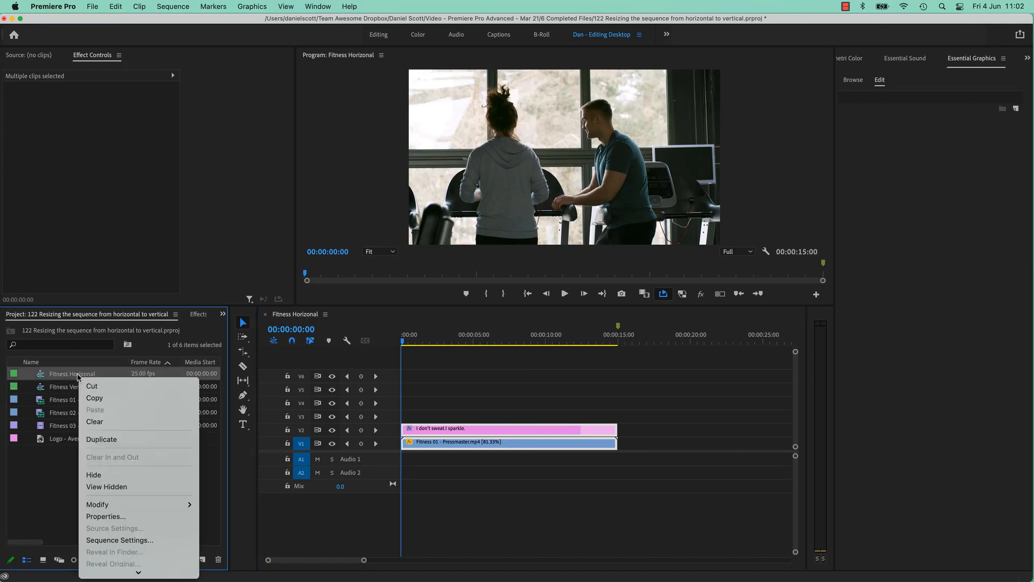
click(144, 439)
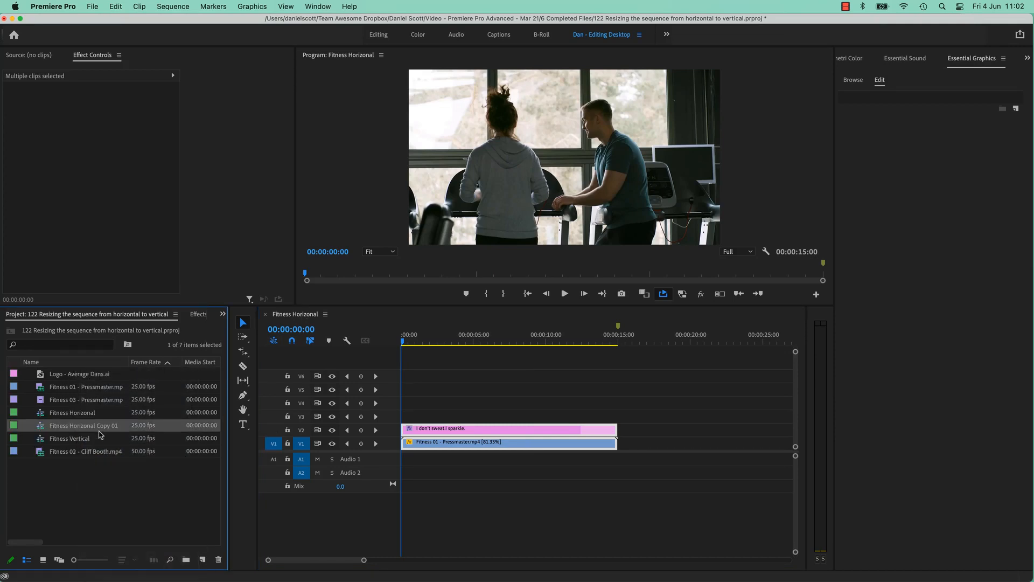
click(82, 426)
drag(72, 428, 202, 426)
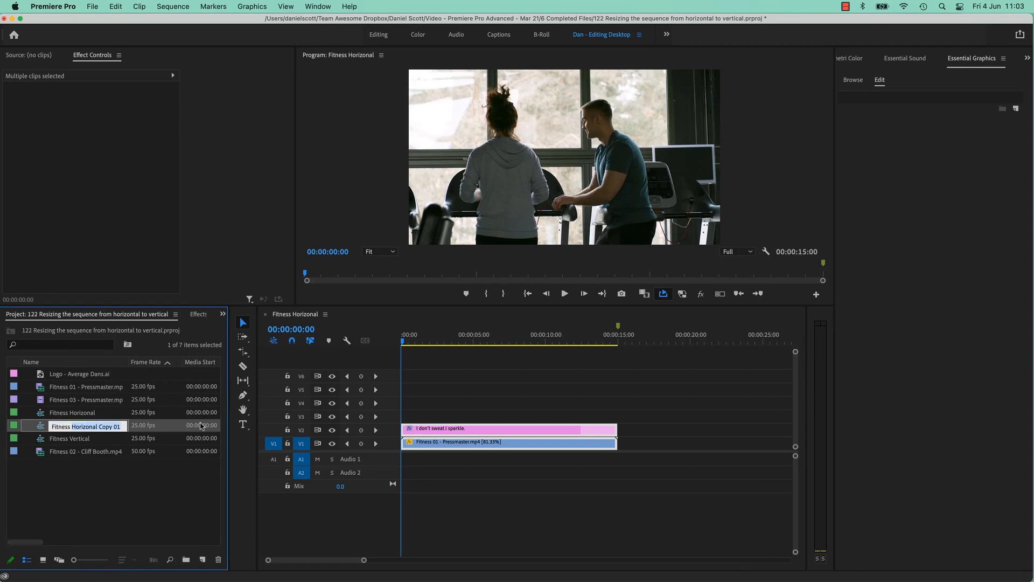
text(Vert 2)
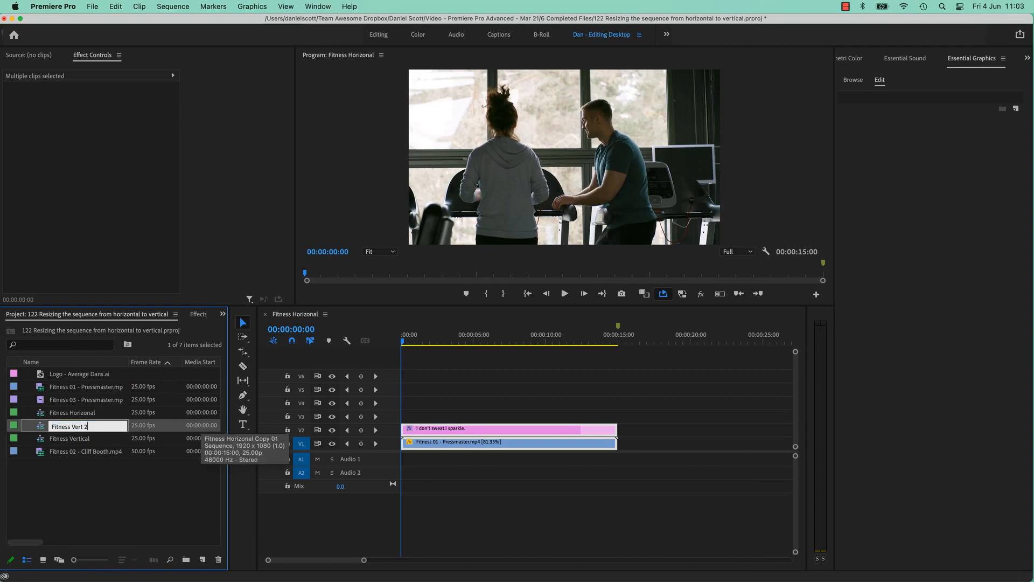
key(Tab)
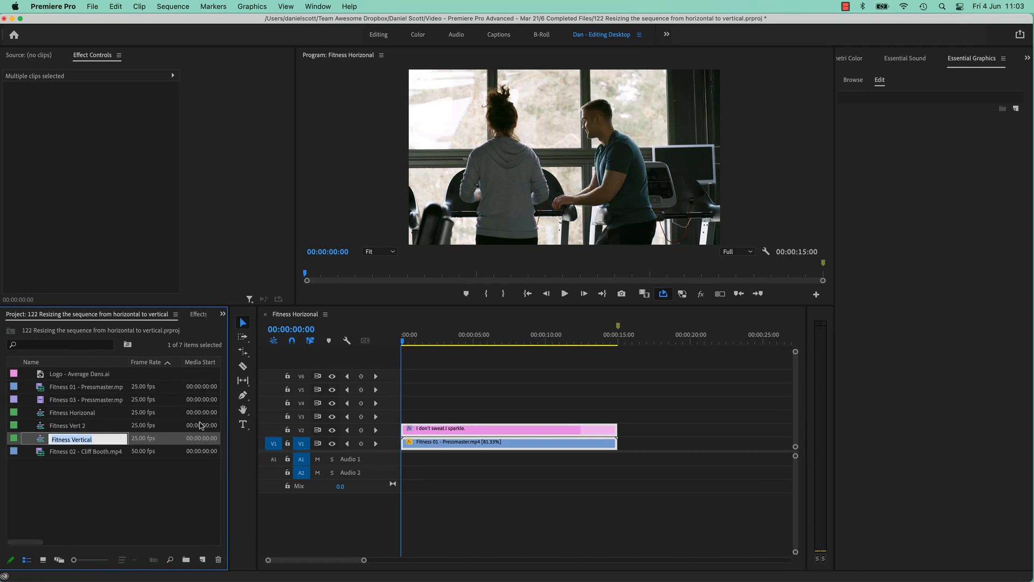
- Open Fitness Vert 2 and set its frame size to 1080 horizontal by 1920 vertical, accepting the deletion of its previews
double_click(42, 429)
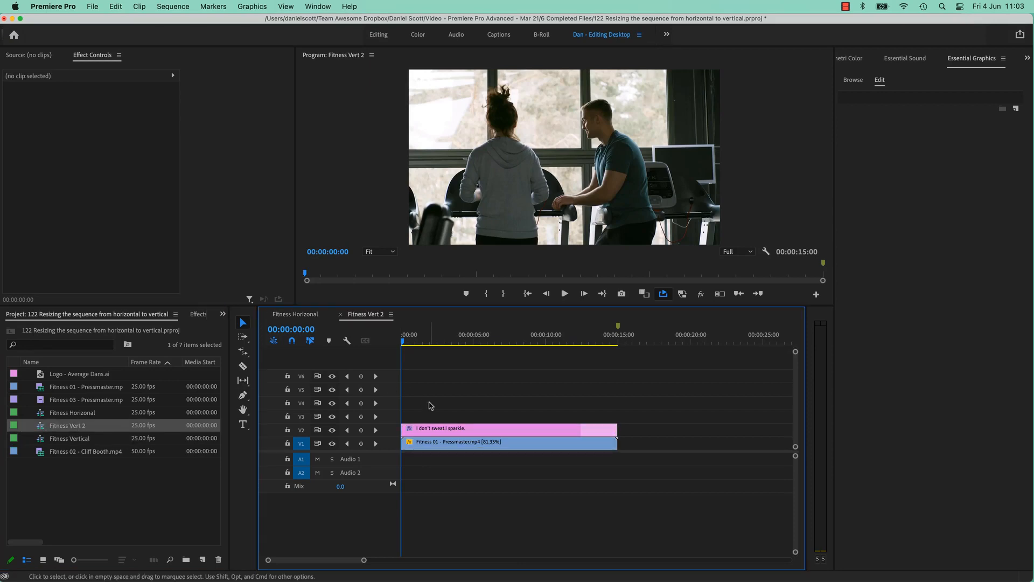
click(173, 7)
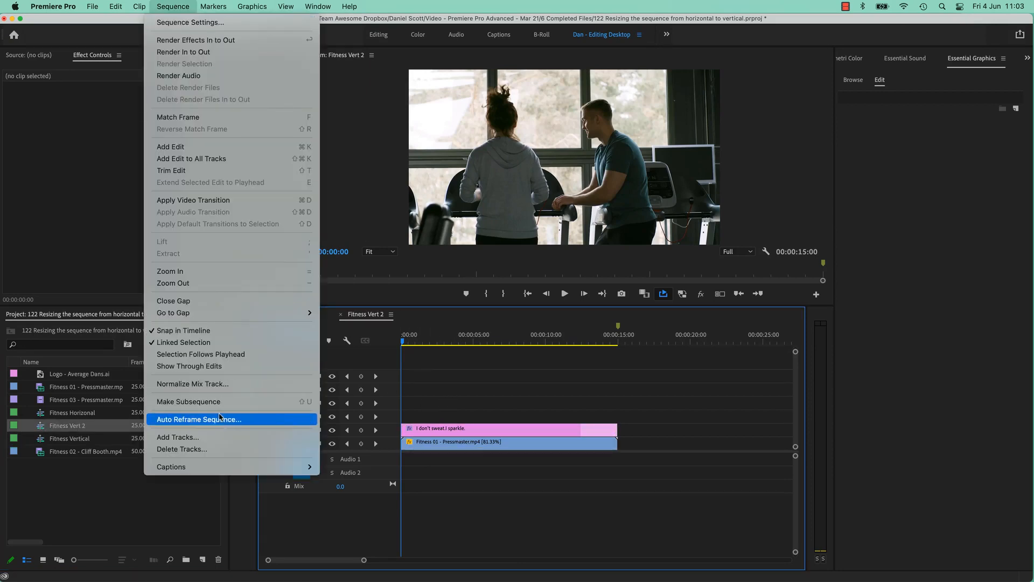
click(190, 22)
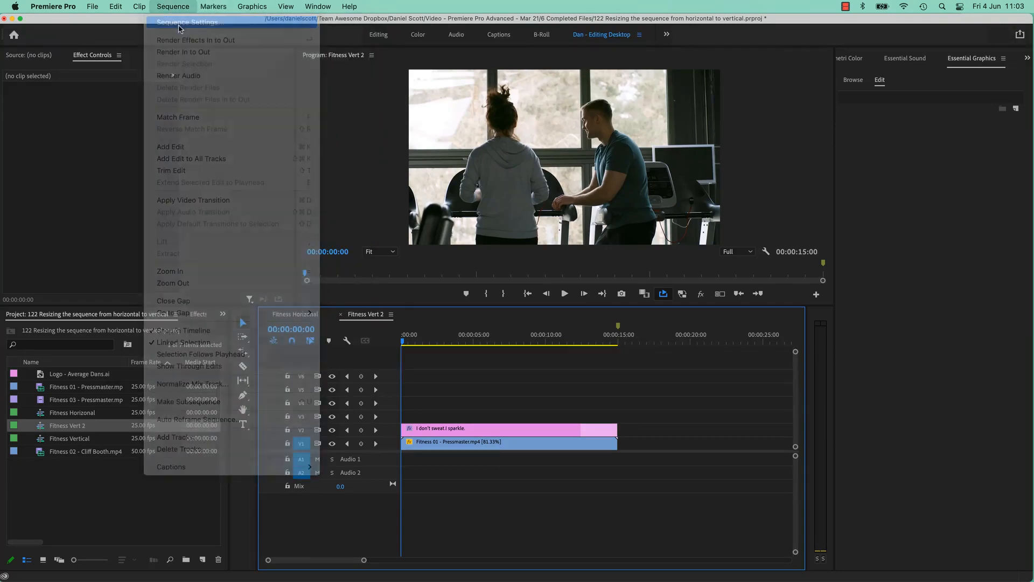
click(455, 160)
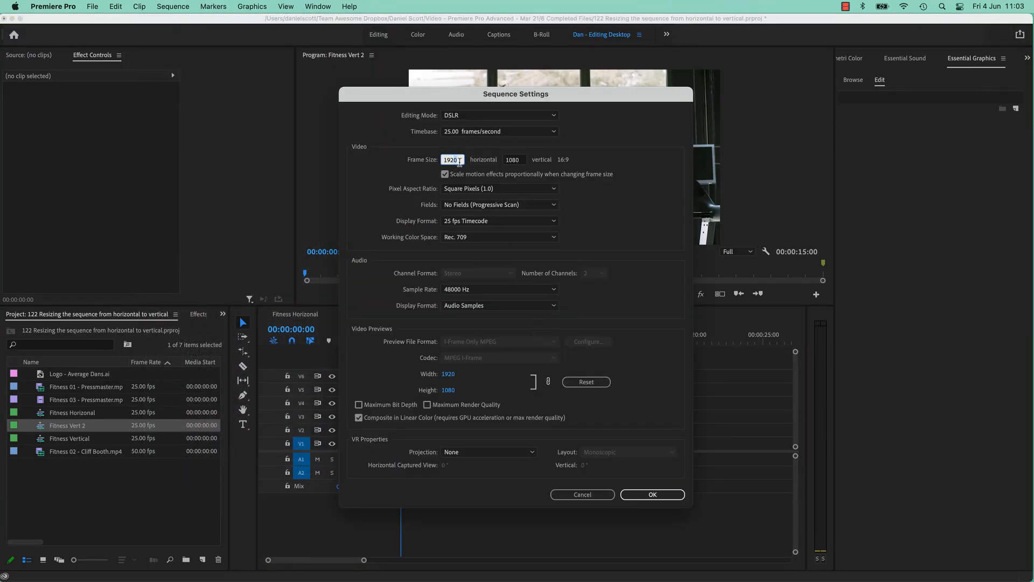
drag(459, 160, 445, 160)
text(1)
key(Tab)
text(19)
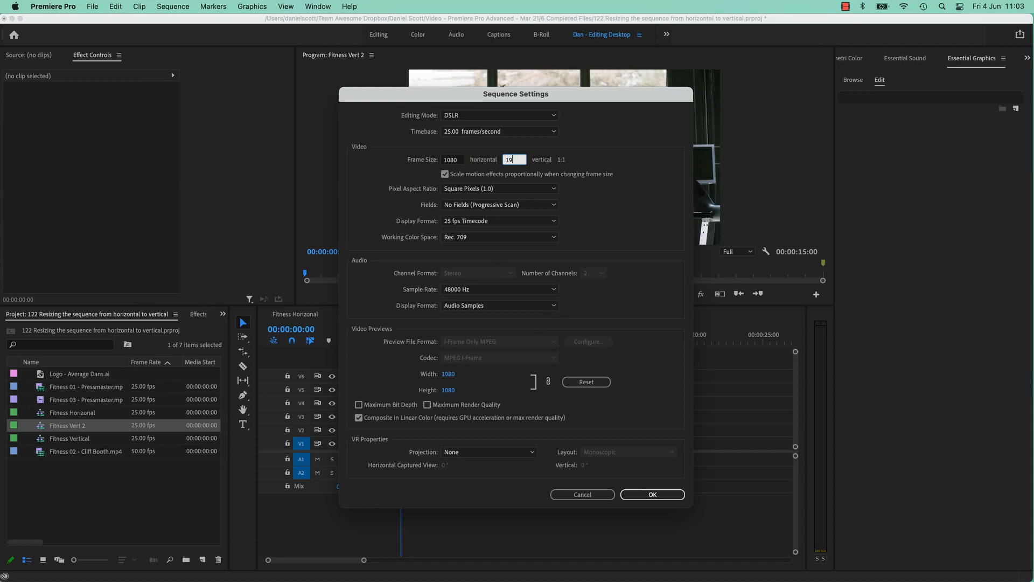
click(652, 494)
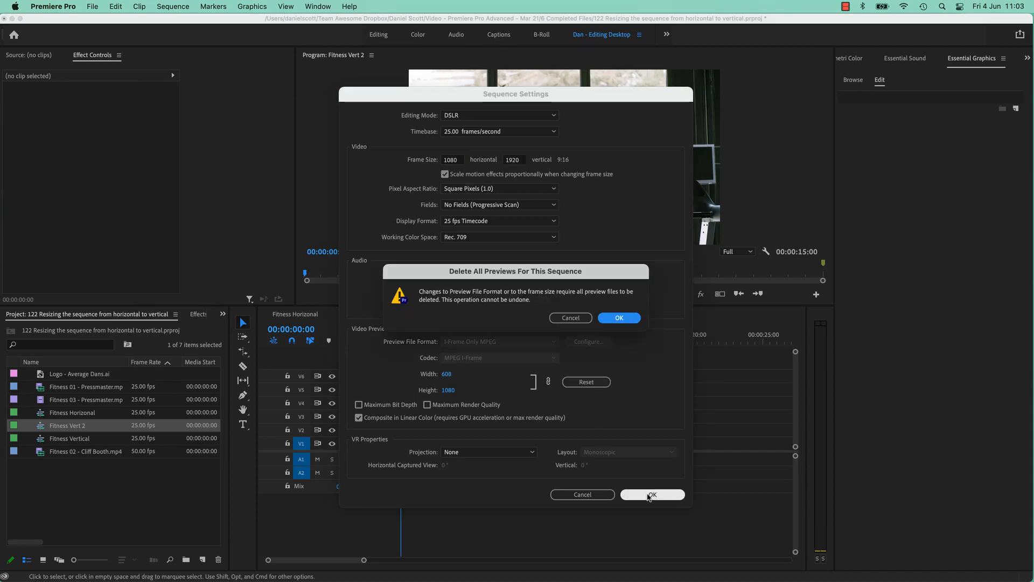
click(620, 318)
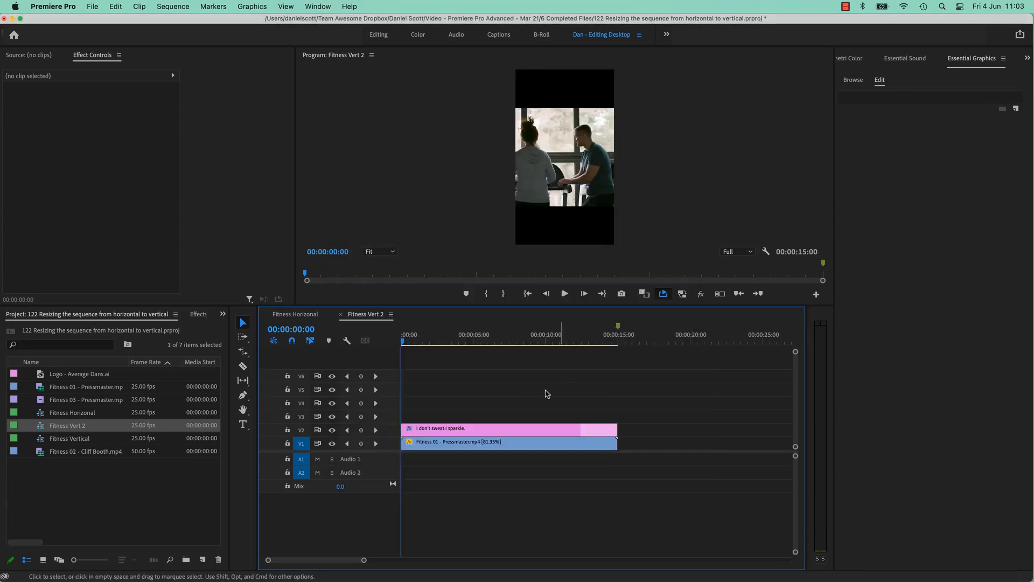
- Scrub through the resized Fitness Vert 2 sequence to check its framing, and close it
drag(423, 345, 486, 346)
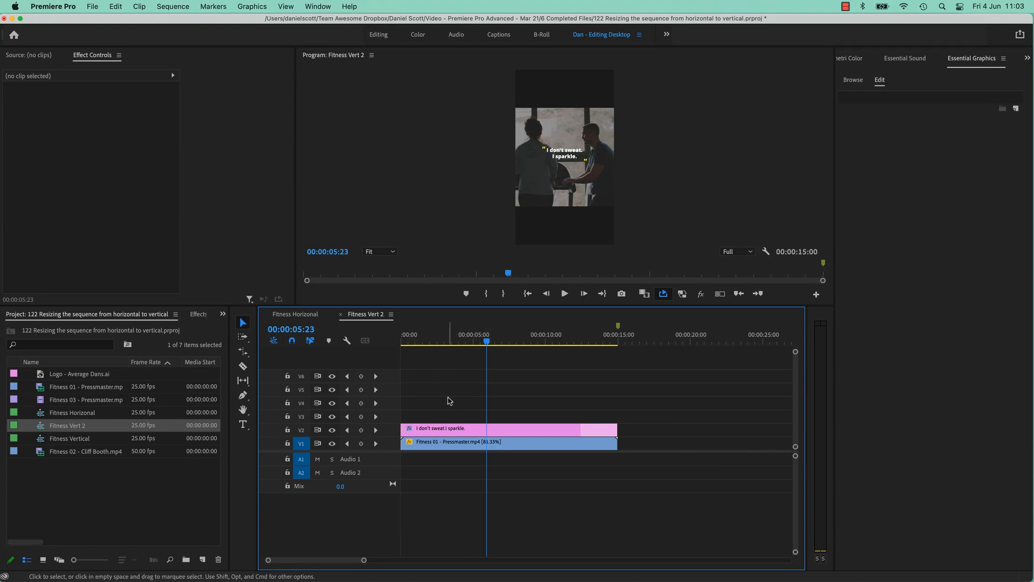
click(341, 314)
- Auto reframe the Fitness Horizonal sequence to Vertical 9:16 with Default motion tracking and without nesting clips
click(474, 416)
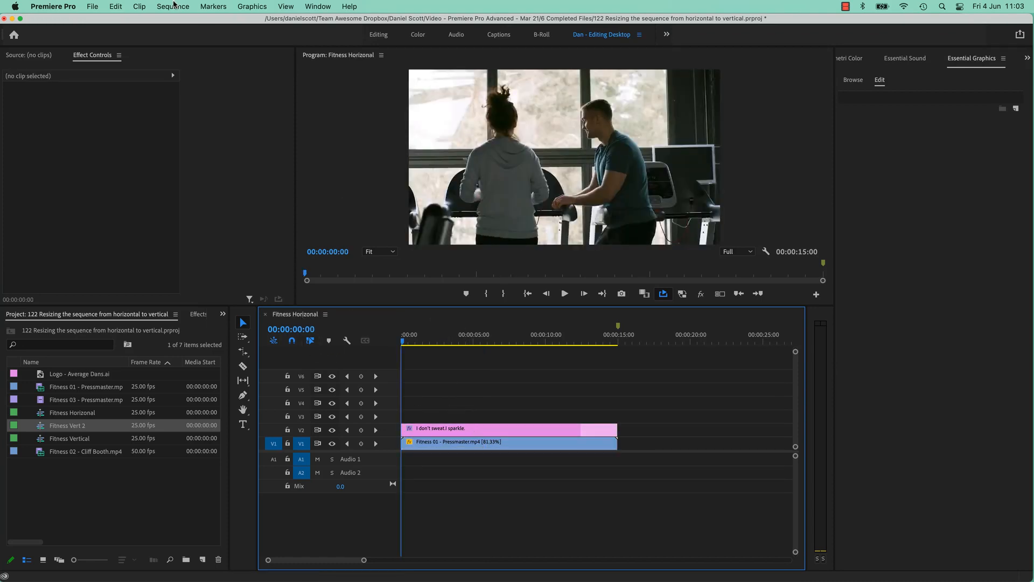
click(173, 6)
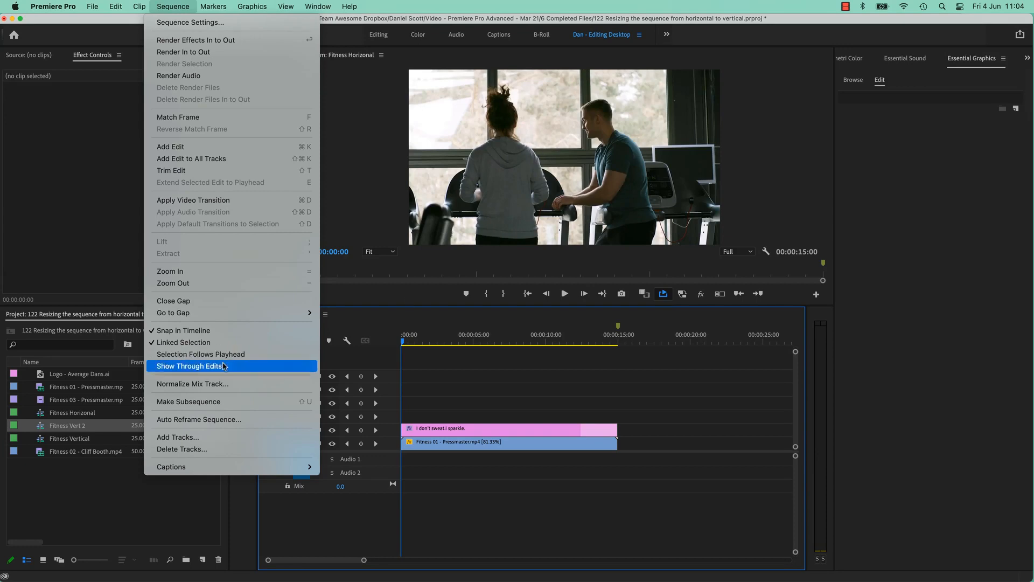
click(234, 419)
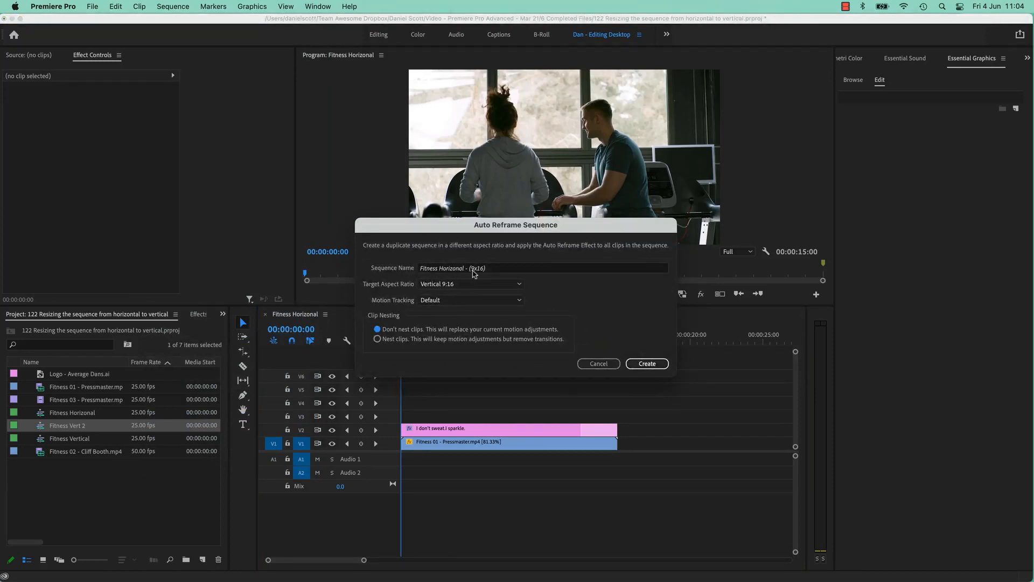
click(424, 289)
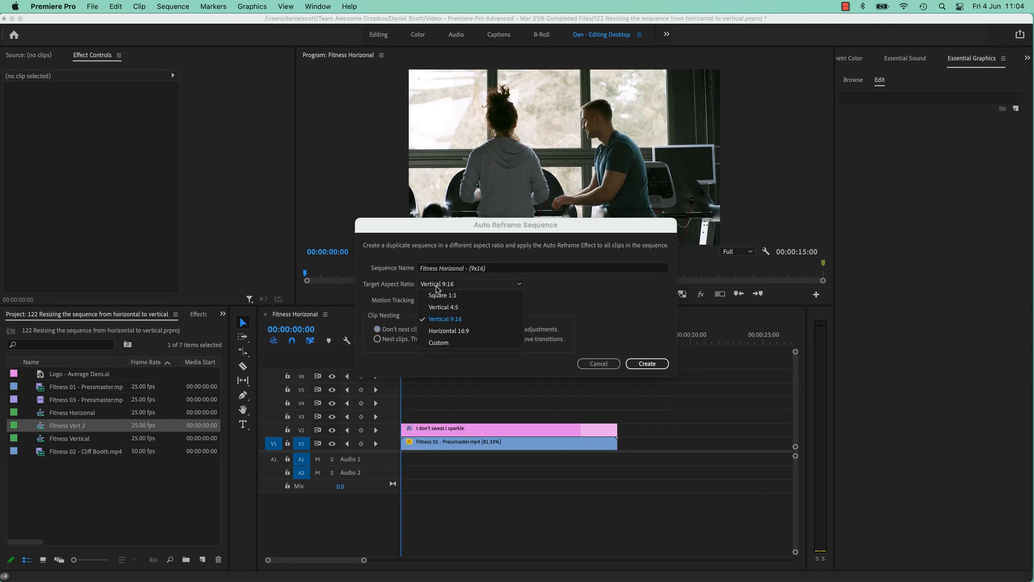
click(437, 320)
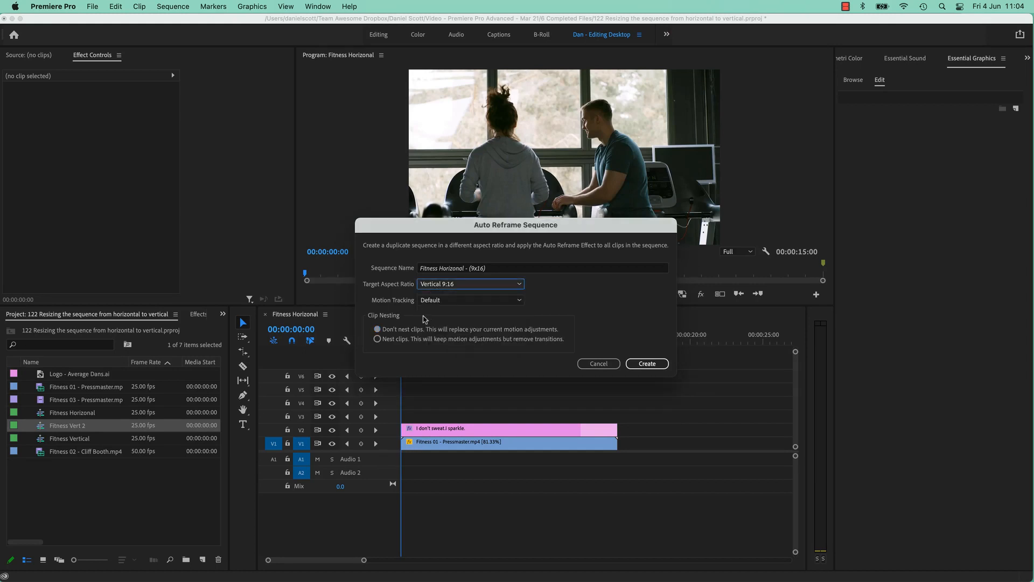
click(649, 364)
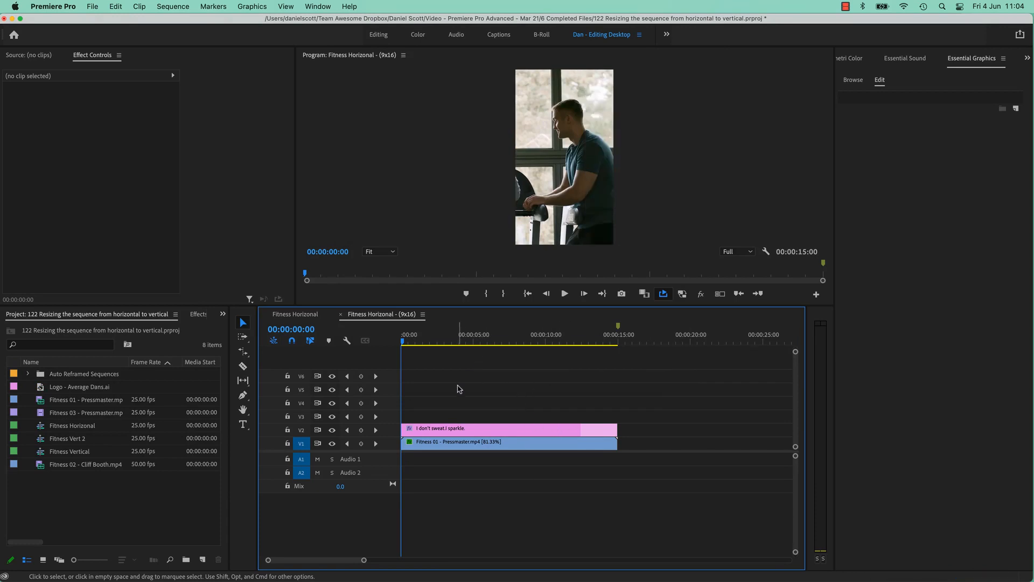
- Play the auto-reframed 9x16 sequence to check how it follows the subject, and close it
key(space)
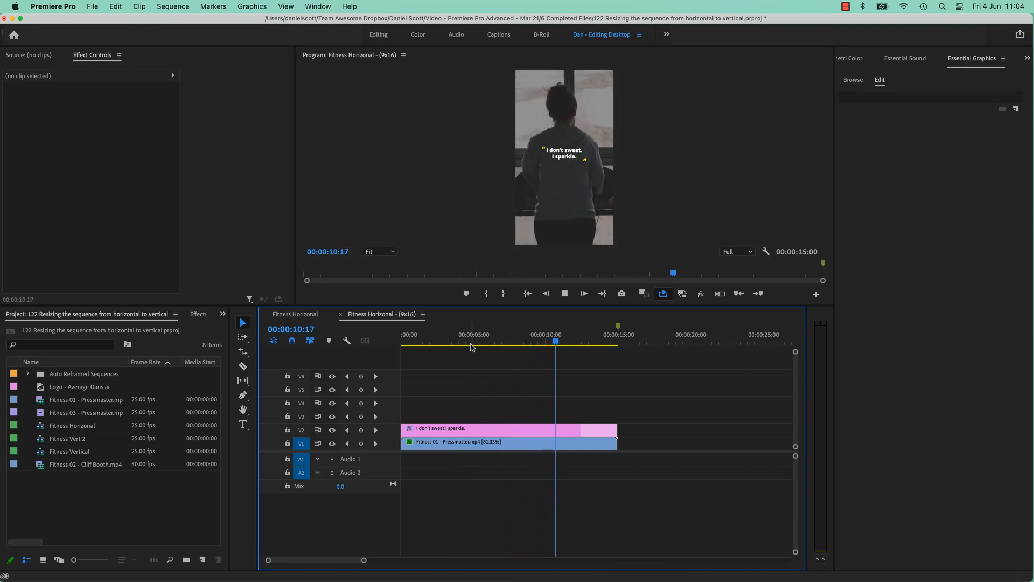
key(space)
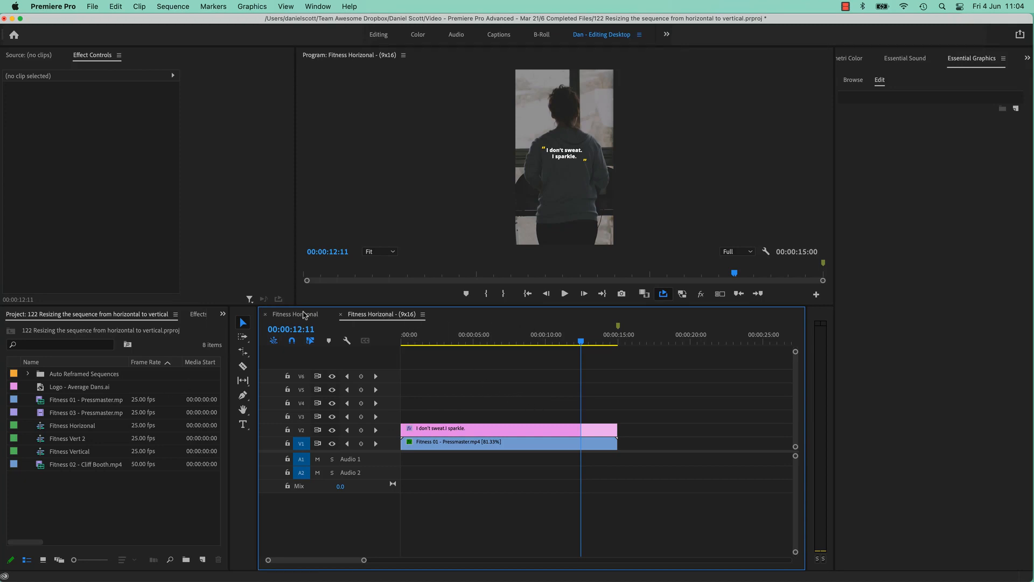
click(342, 315)
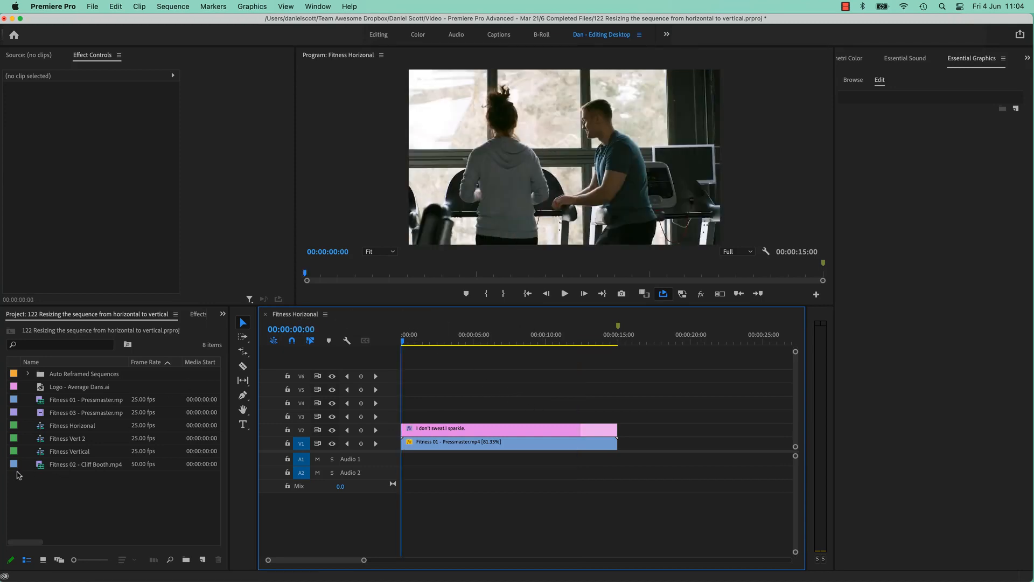
- Expand the Auto Reframed Sequences bin and rename the sequence inside it as Fitness Vertical - (9x16)
click(75, 466)
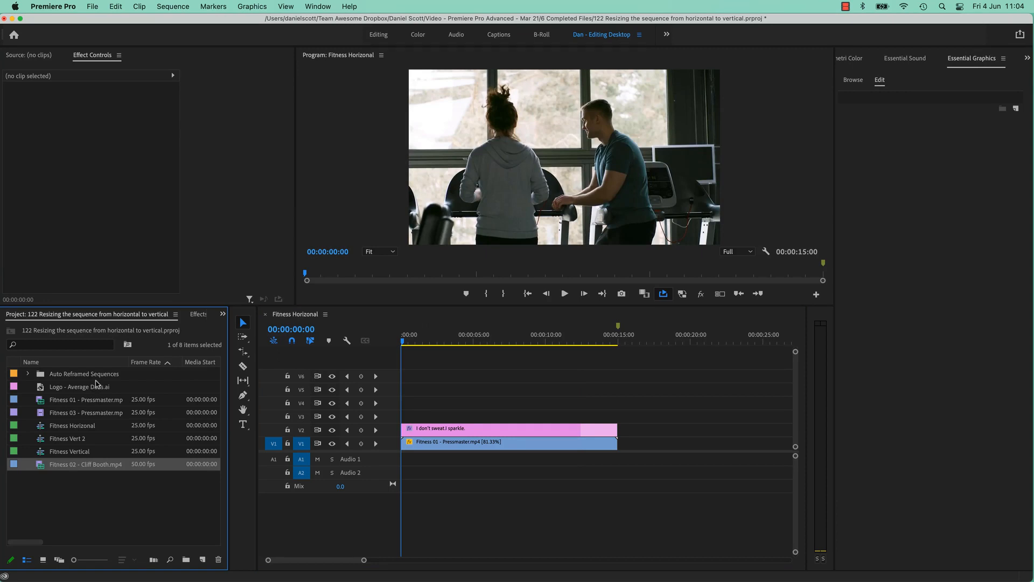
click(28, 374)
click(100, 388)
click(103, 388)
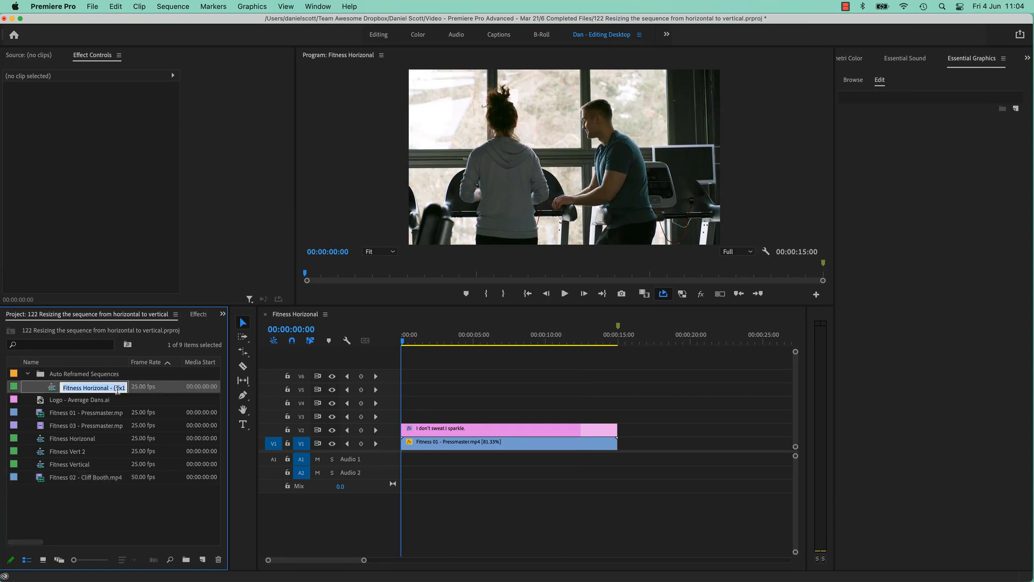
double_click(94, 388)
text(Vertical)
key(Tab)
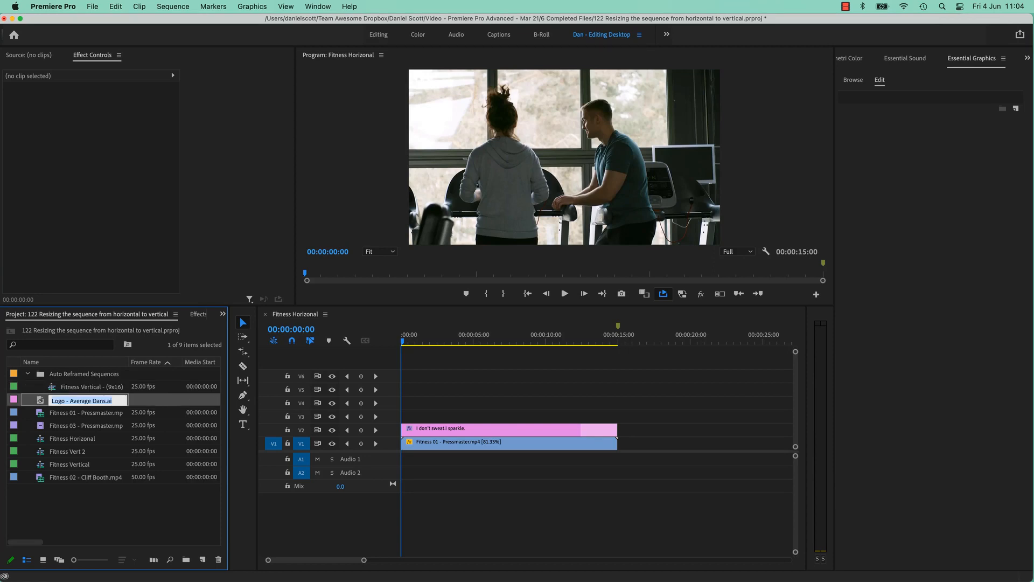
- Delete the Auto Reframed Sequences bin and the Fitness Vert 2 sequence from the project
click(113, 374)
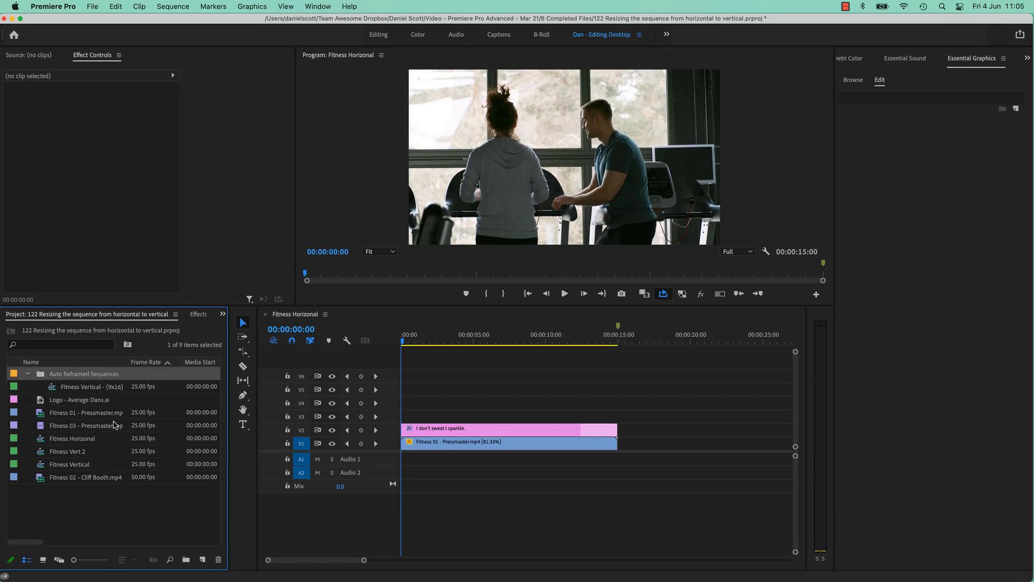
key(Delete)
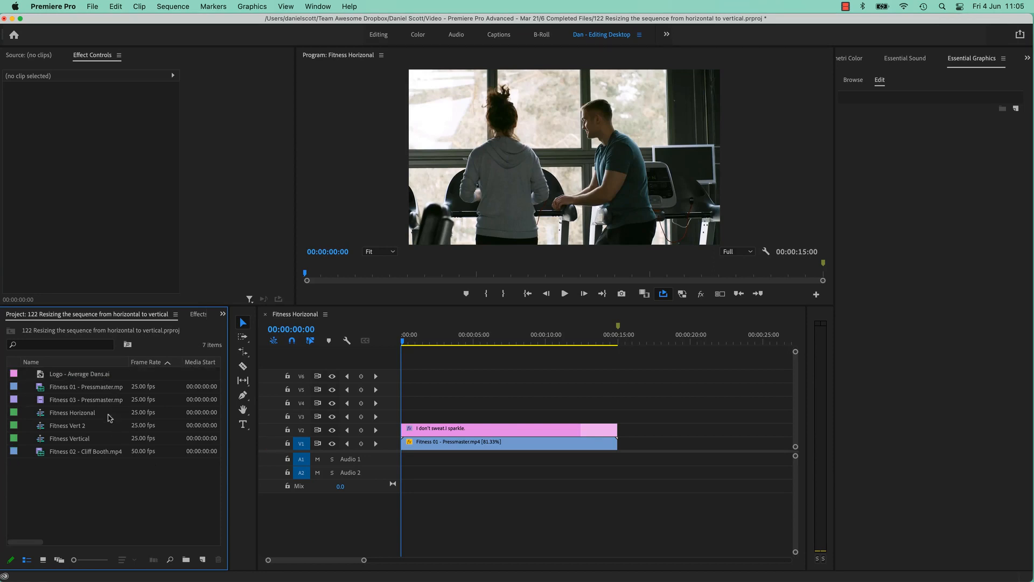
click(81, 426)
key(Delete)
- Open the Fitness Vertical sequence, move the playhead to 00:00:01:15 and select the quote graphic on V2
click(80, 425)
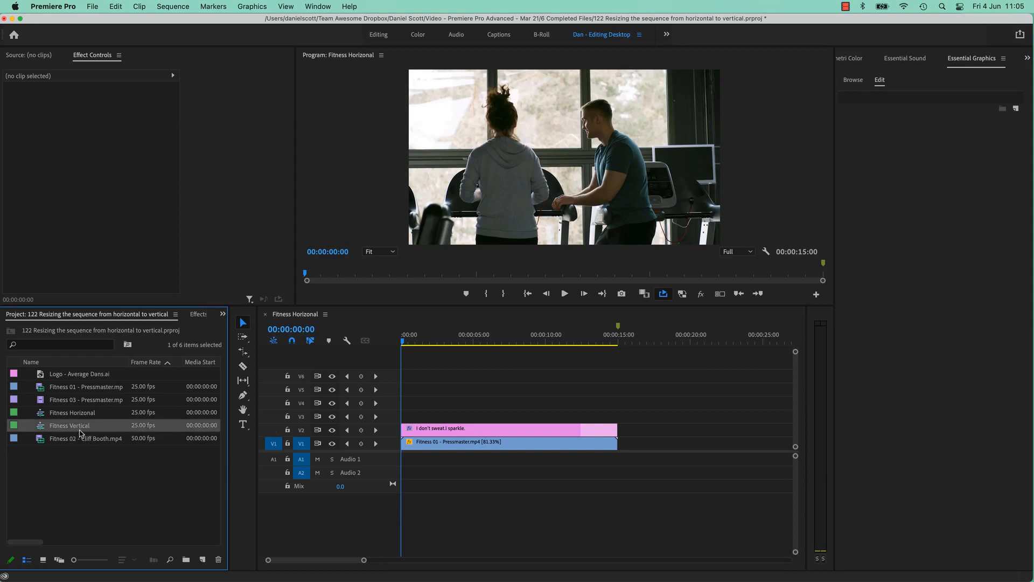
double_click(44, 428)
drag(529, 341, 438, 342)
click(475, 405)
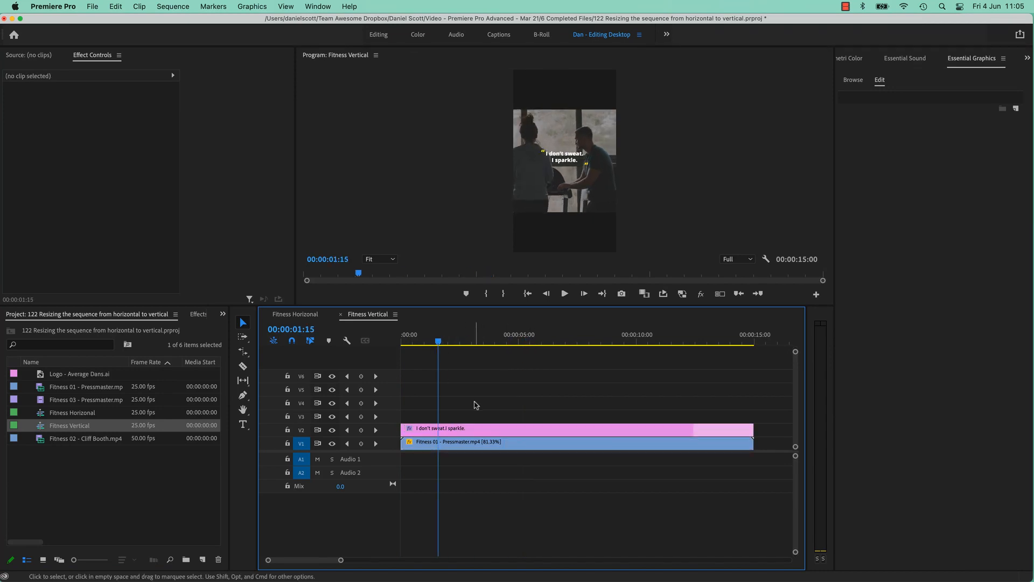
click(449, 430)
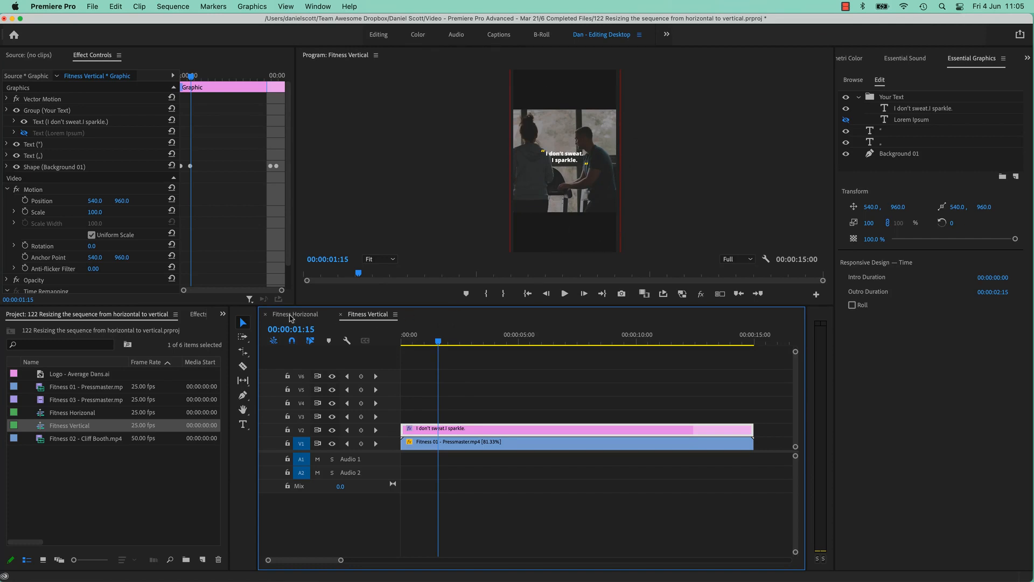
- In the Fitness Horizonal sequence, unpin the quote graphic's Background 01 layer from all edges of the video frame
click(291, 315)
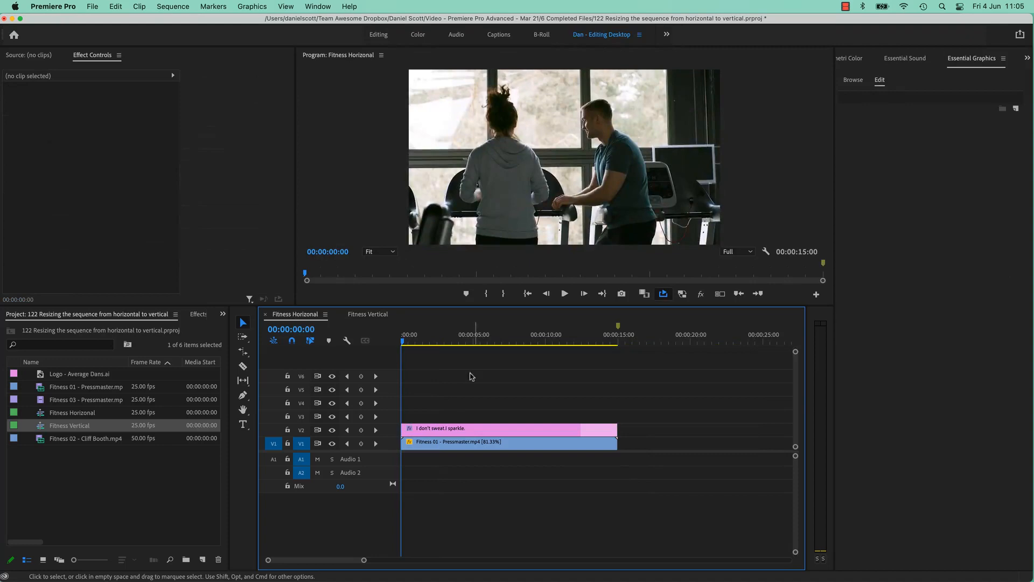
click(478, 431)
drag(471, 347, 506, 344)
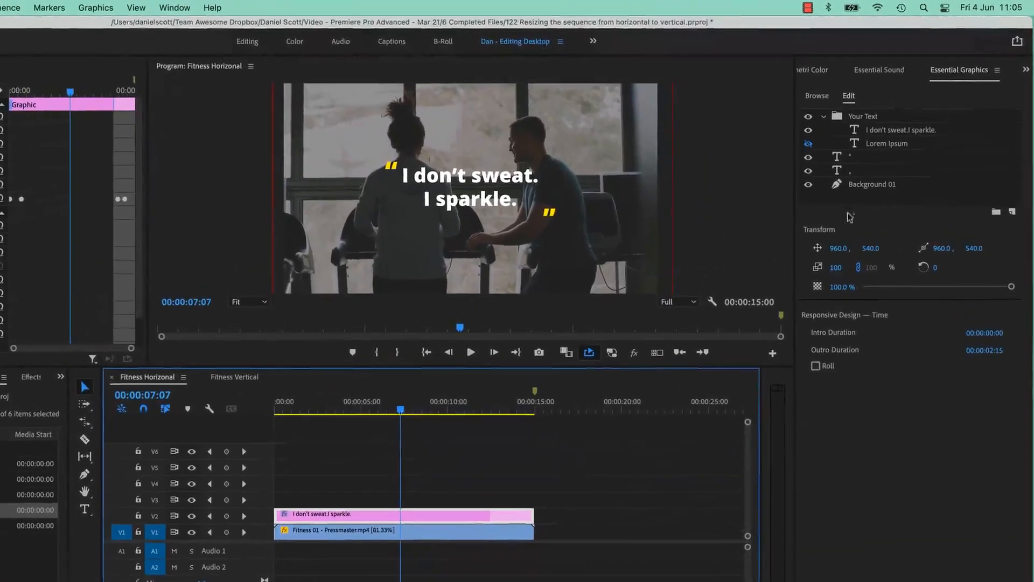
click(880, 186)
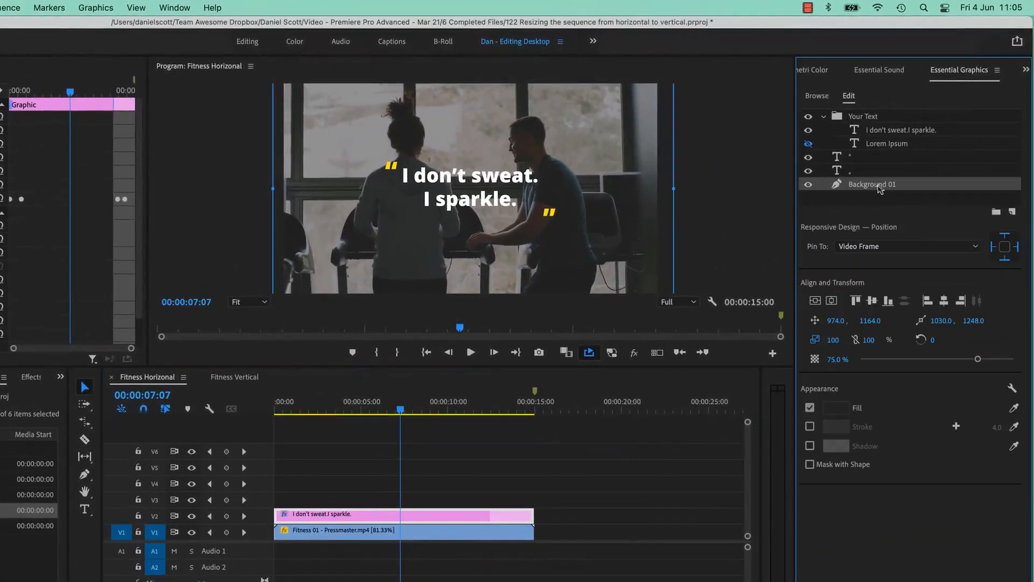
click(991, 246)
- Copy the unpinned quote graphic from Fitness Horizonal and paste it after the existing clips in Fitness Vertical
drag(536, 457, 412, 521)
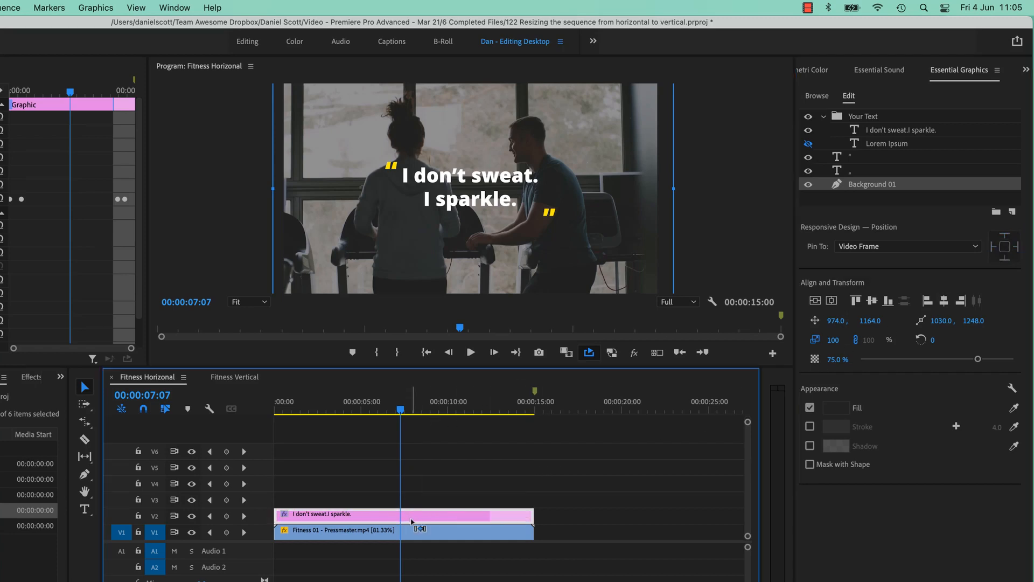
click(241, 377)
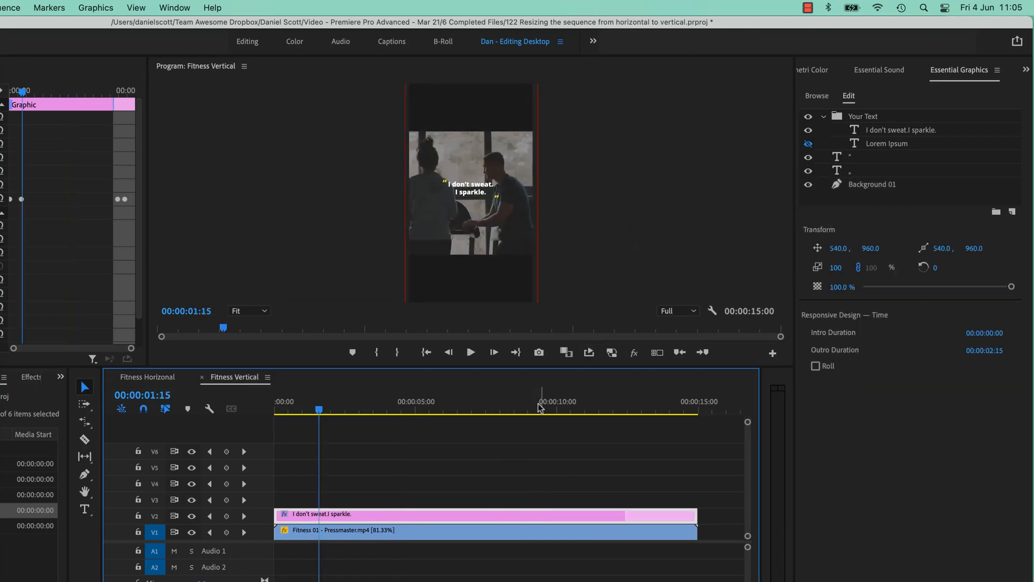
drag(540, 407, 723, 415)
key(End)
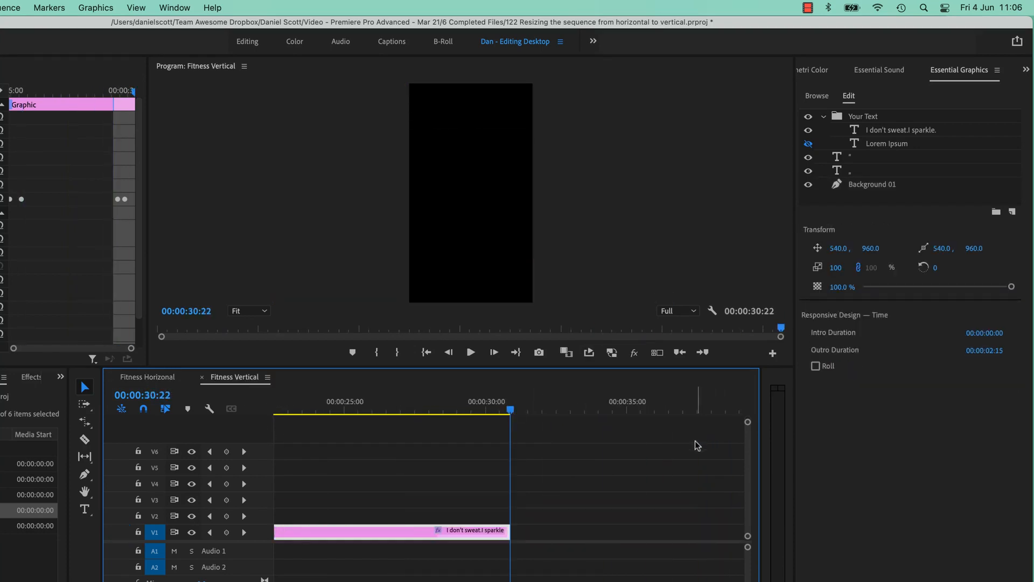
- Compare how the background of the pasted unpinned graphic and of the original pinned graphic fills the vertical frame
click(426, 408)
click(395, 412)
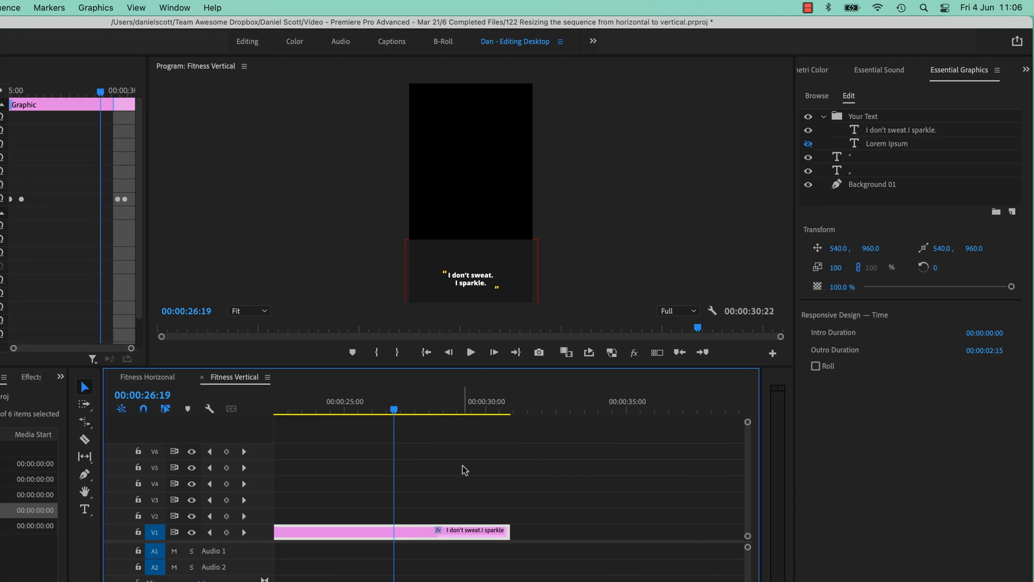
scroll(463, 471, left, 5)
drag(446, 401, 356, 409)
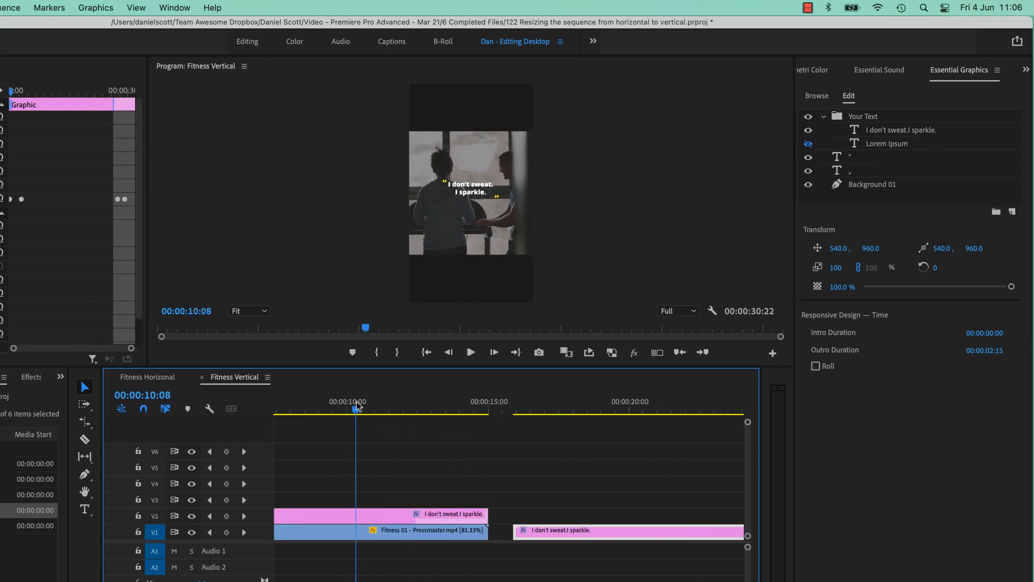
click(466, 192)
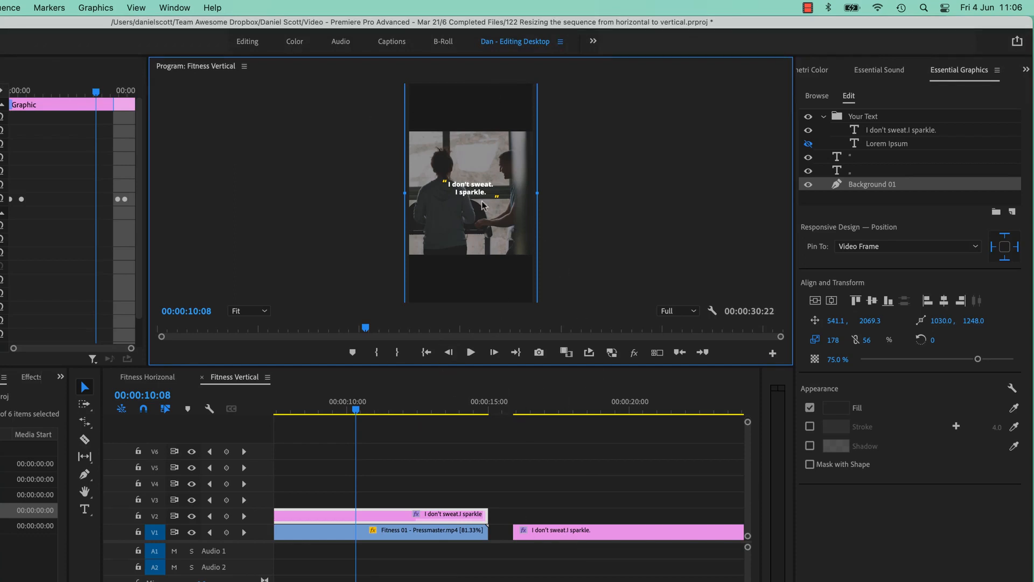
click(583, 532)
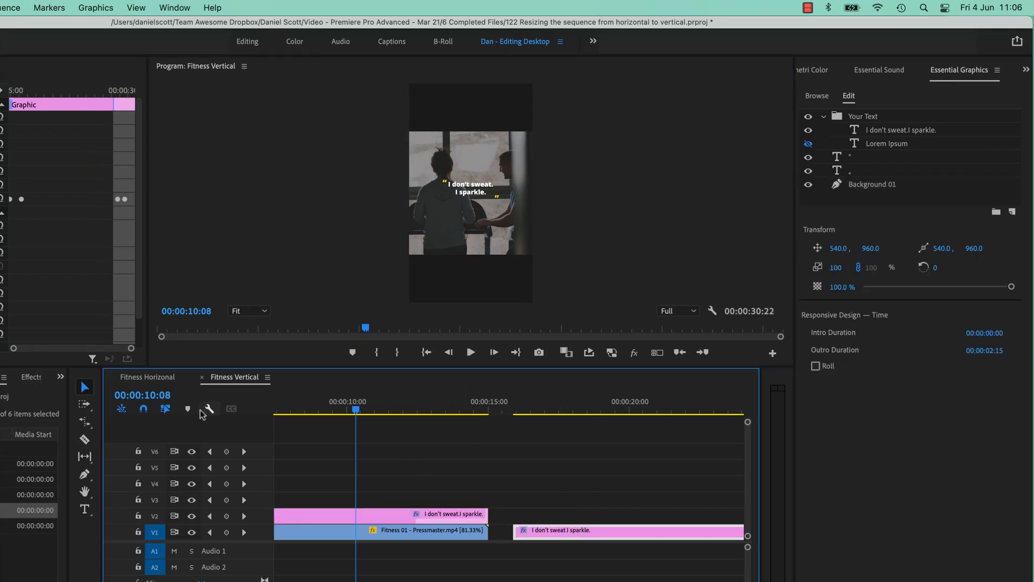
- Return to Fitness Horizonal and pin the Background 01 layer to all four edges of the video frame
click(161, 379)
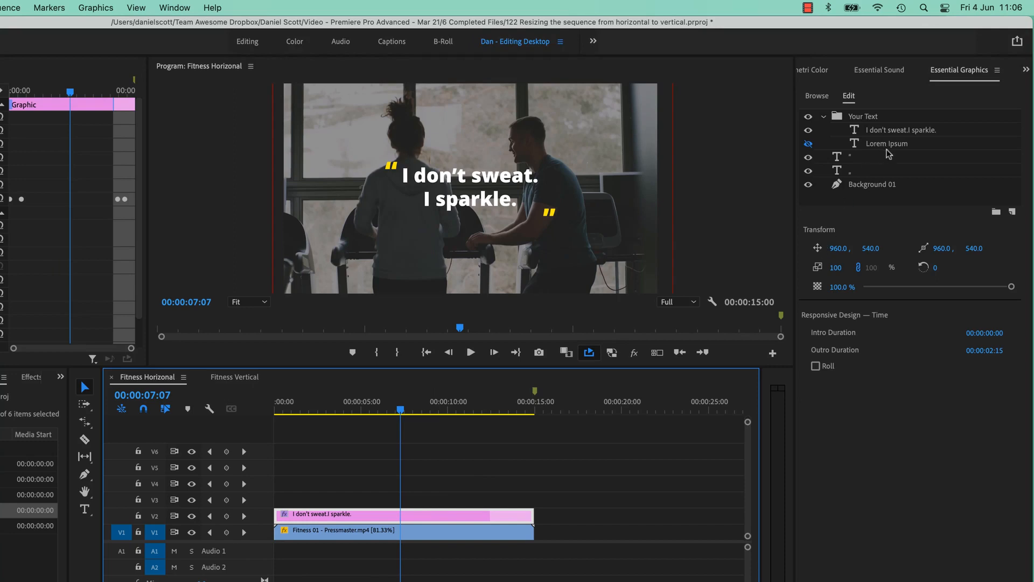
click(889, 186)
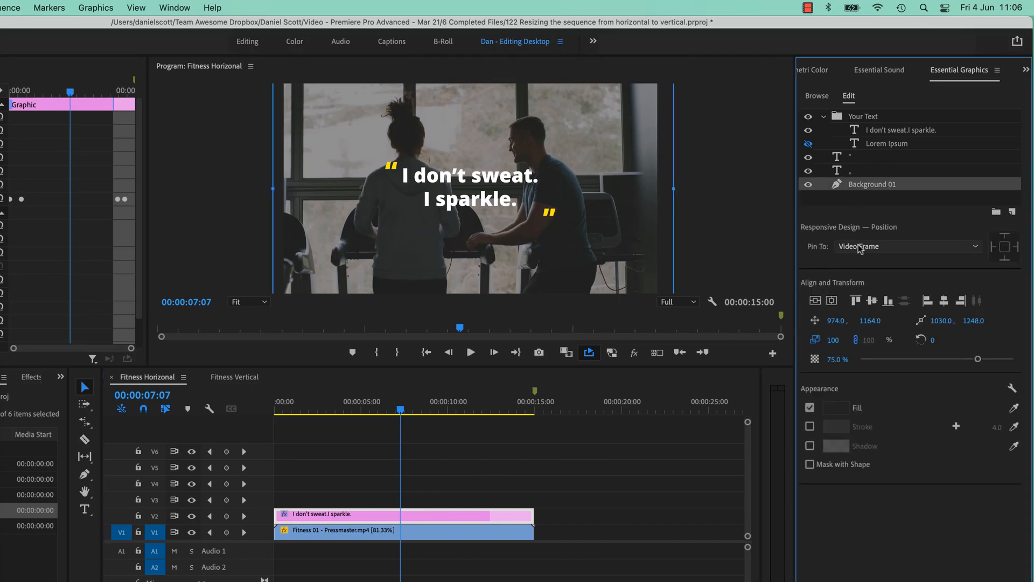
click(1004, 247)
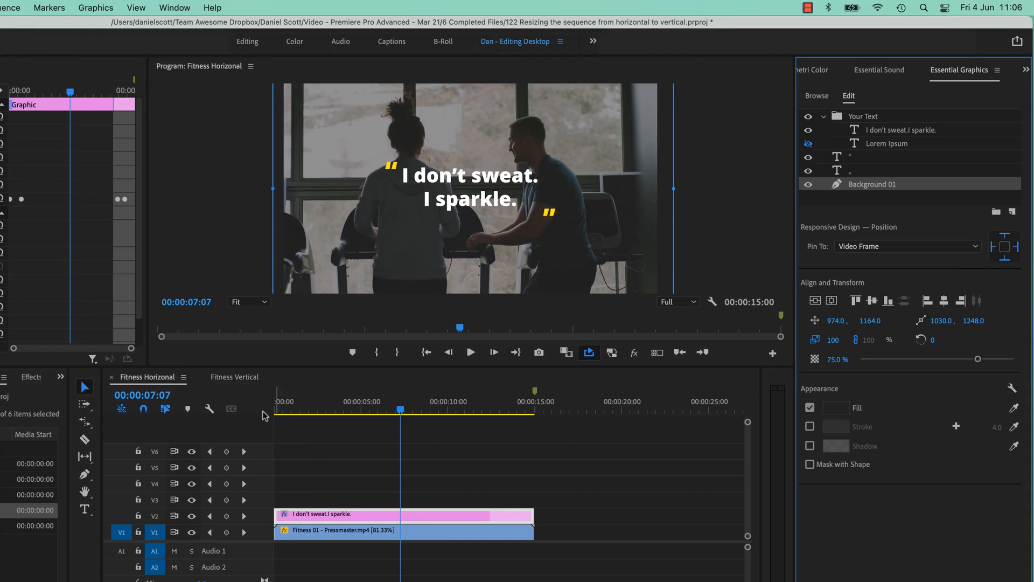
- In Fitness Vertical, set the Scale of the Fitness 01 - Pressmaster.mp4 clip to 184
click(234, 376)
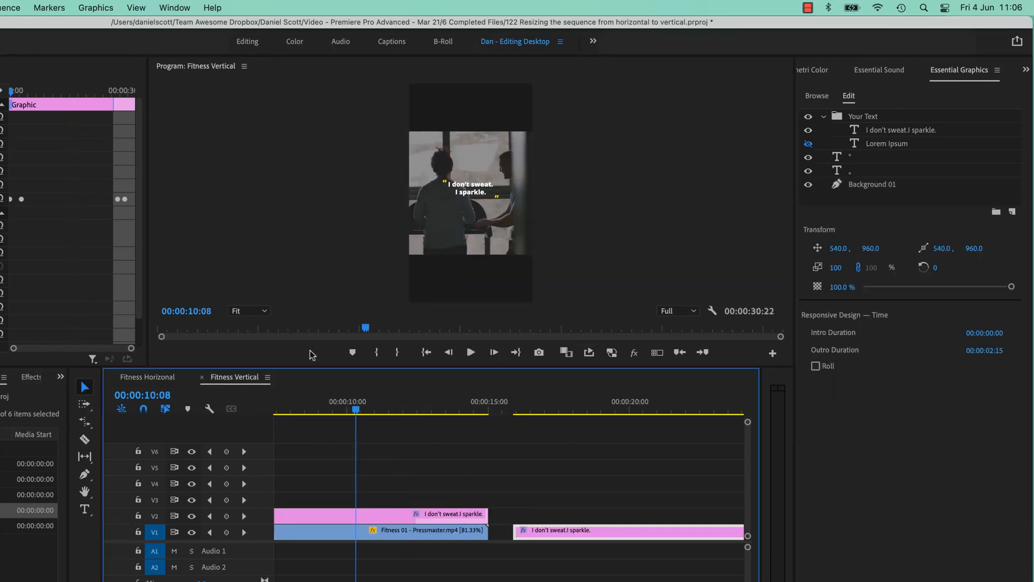
click(493, 237)
click(401, 531)
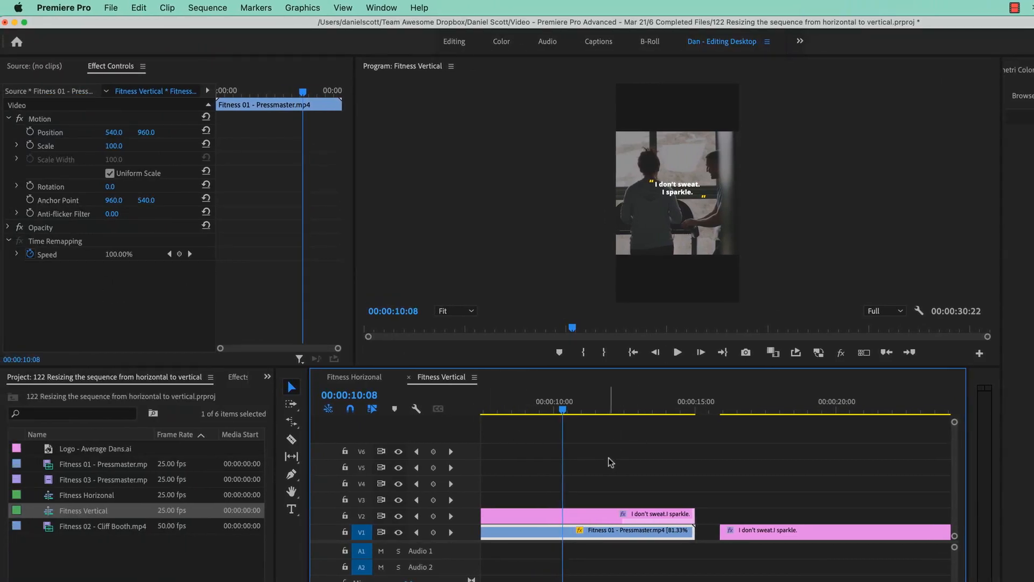
drag(114, 149, 159, 149)
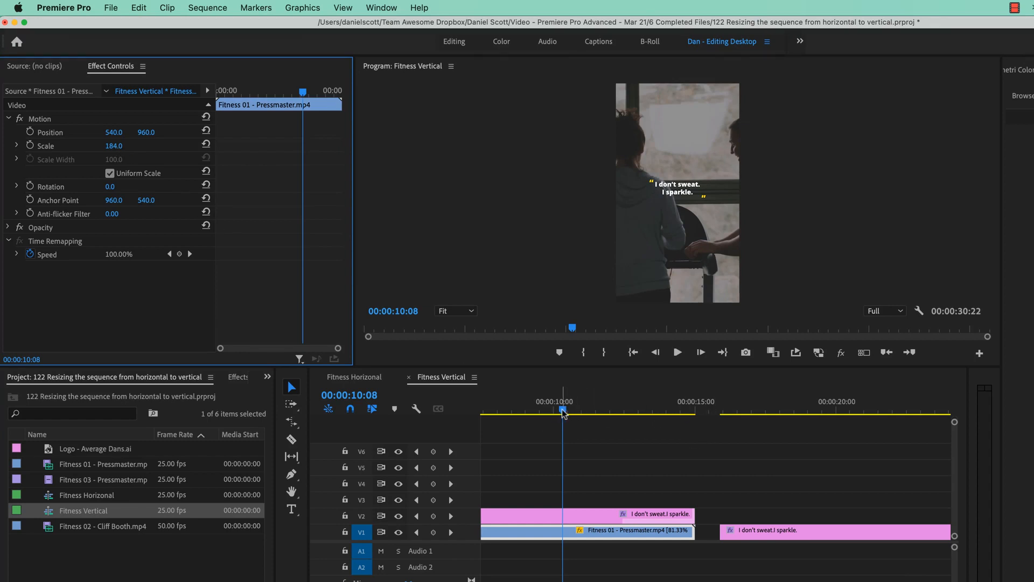
- Keyframe the Fitness 01 clip's Position from 1205, 960 at the sequence start to 815, 960 at 00:00:14:24
drag(563, 413, 496, 431)
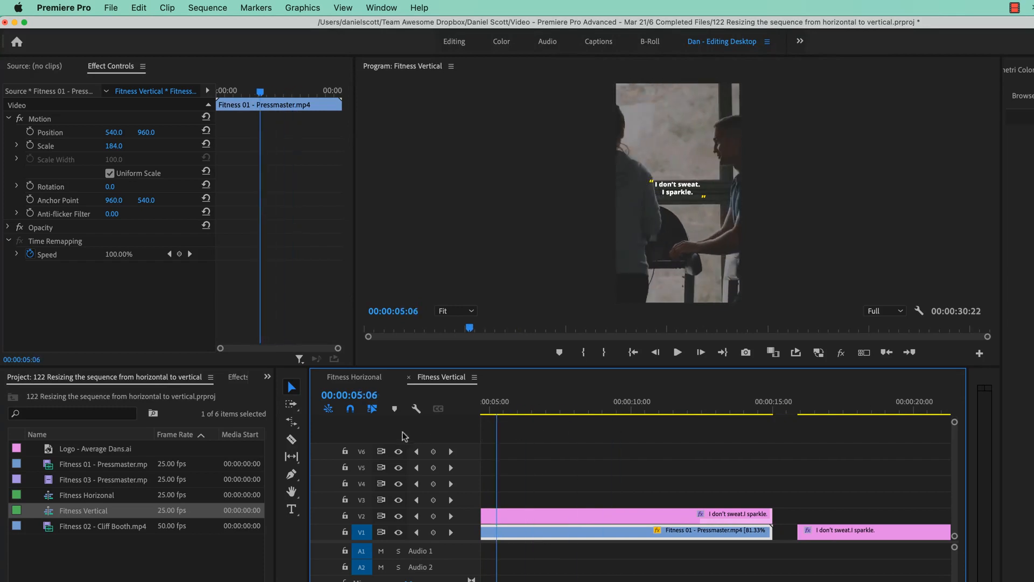
drag(404, 435, 452, 428)
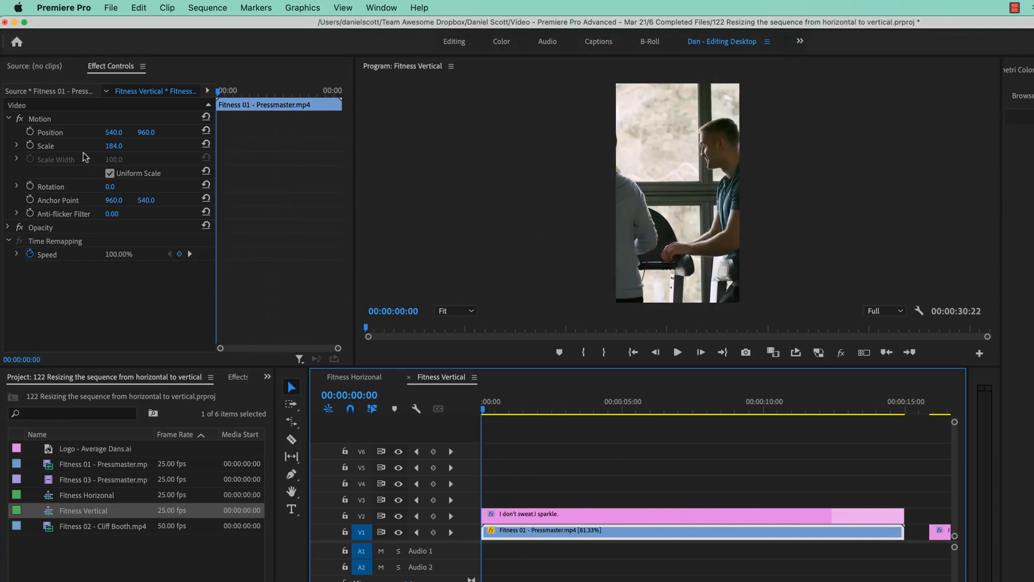
drag(147, 134, 122, 134)
key(super+z)
click(30, 132)
drag(582, 411, 905, 412)
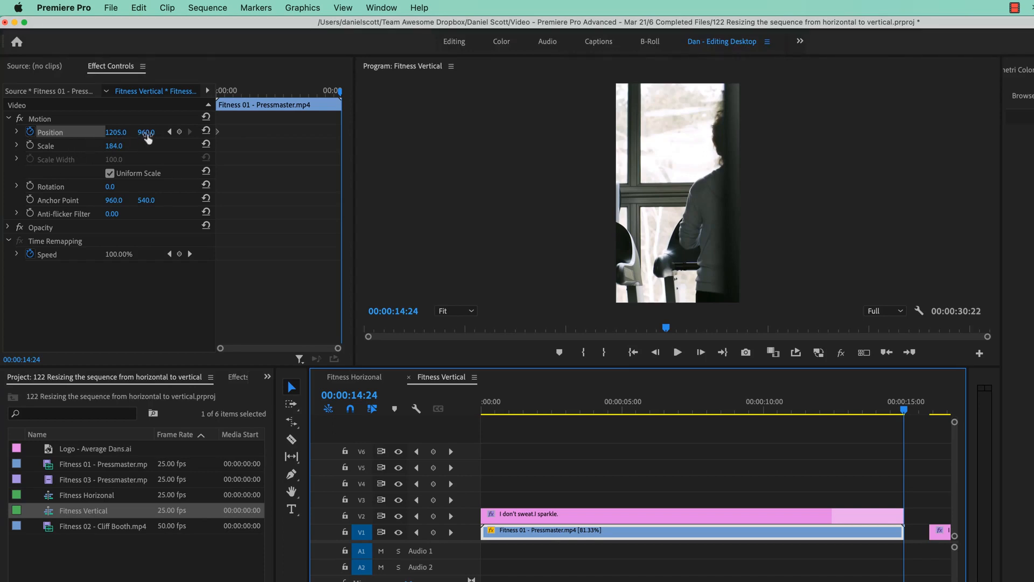
drag(114, 132, 10, 132)
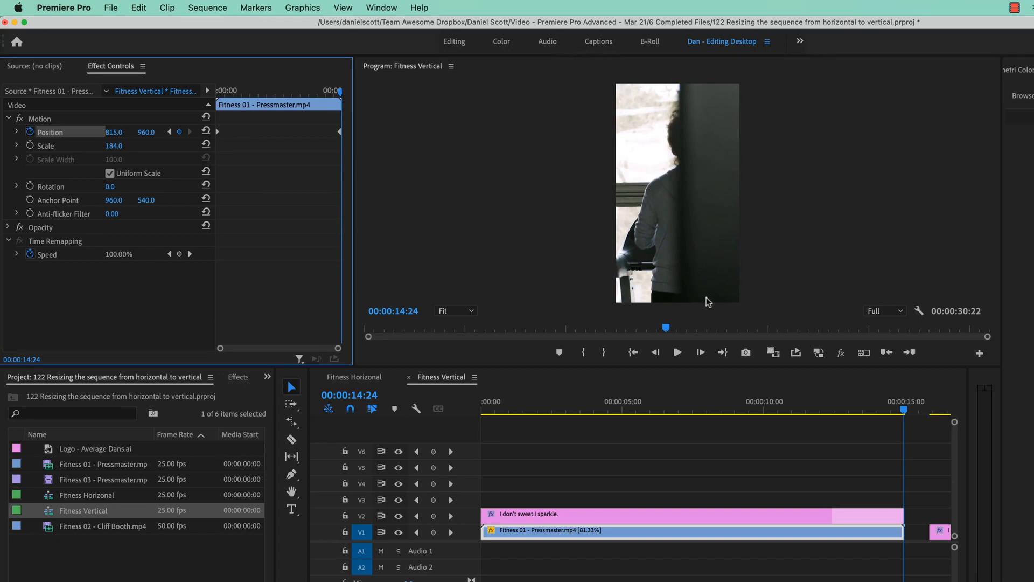
- Delete the extra pasted quote graphic that follows the Fitness 01 clip on V1
scroll(819, 512, right, 1)
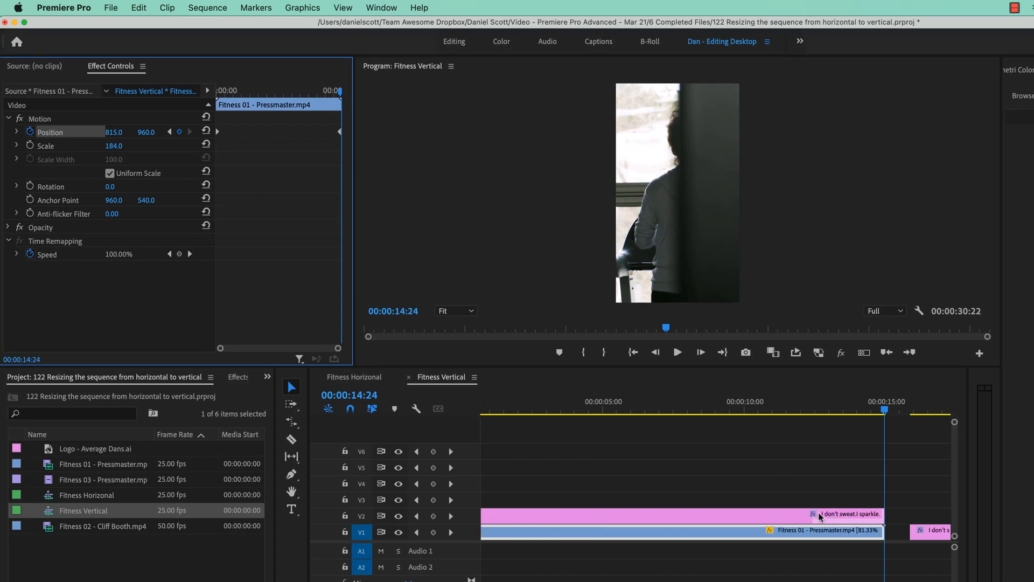
click(924, 532)
key(Delete)
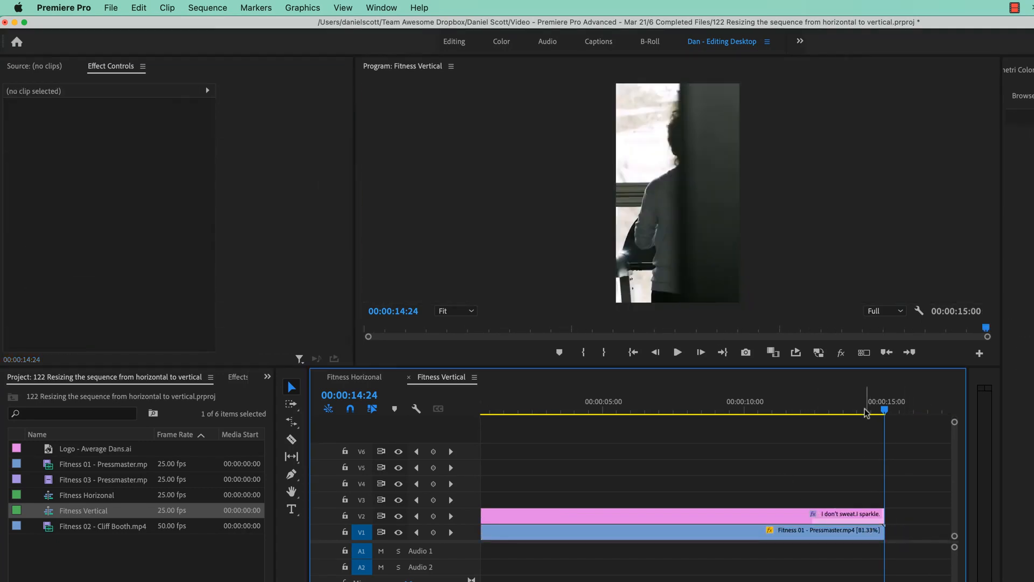
- Rate Stretch the Fitness 01 clip's end to 00:00:18:11 and play the sequence to check the slower pan
drag(865, 413, 814, 558)
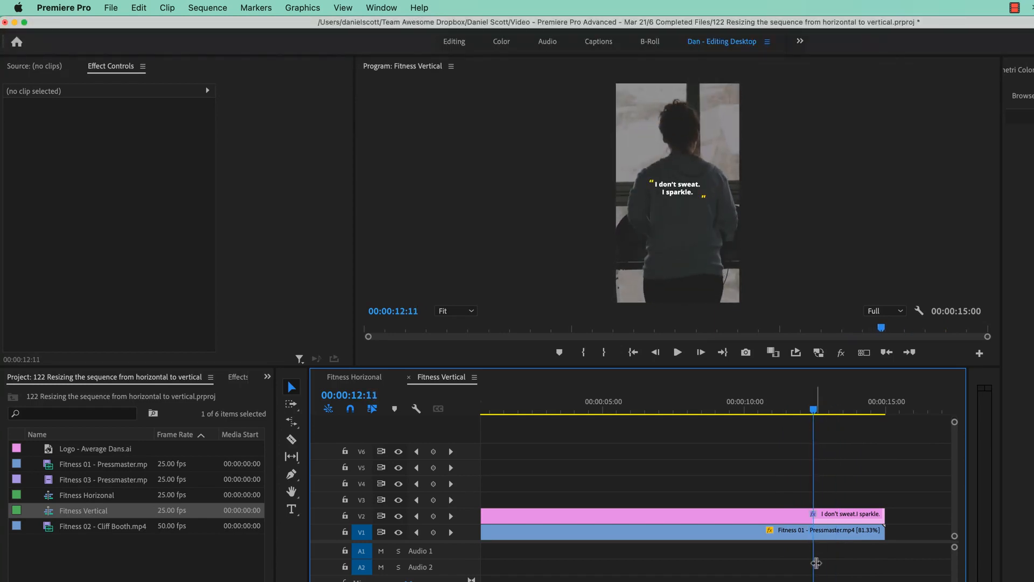
click(802, 535)
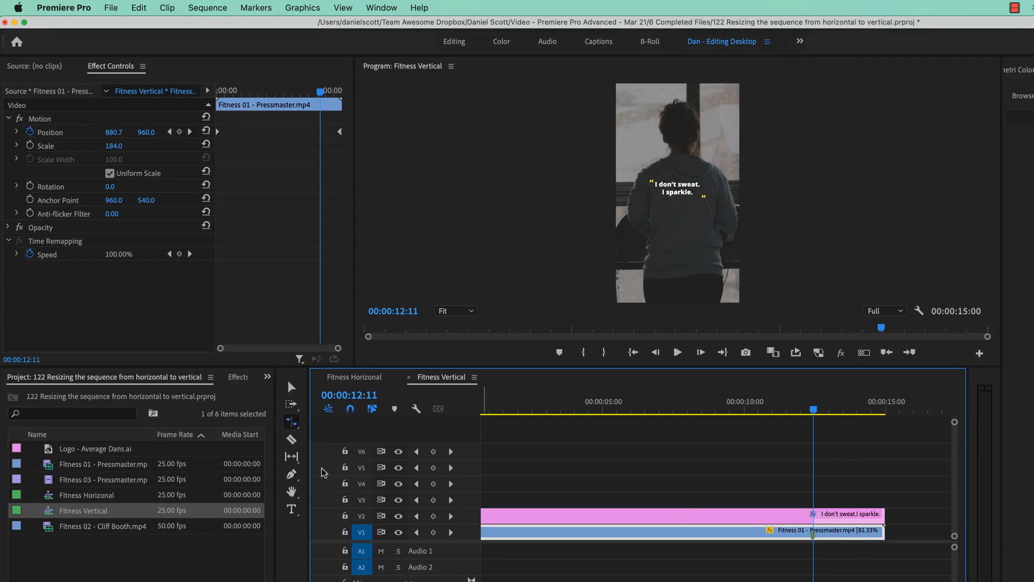
key(a)
drag(884, 532, 921, 532)
scroll(906, 561, down, 3)
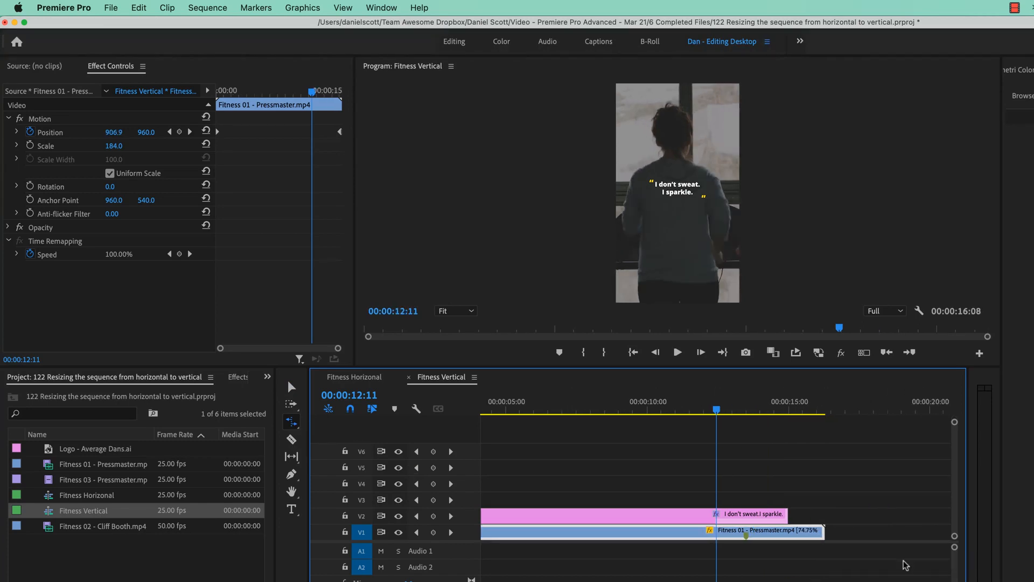
drag(824, 533, 884, 534)
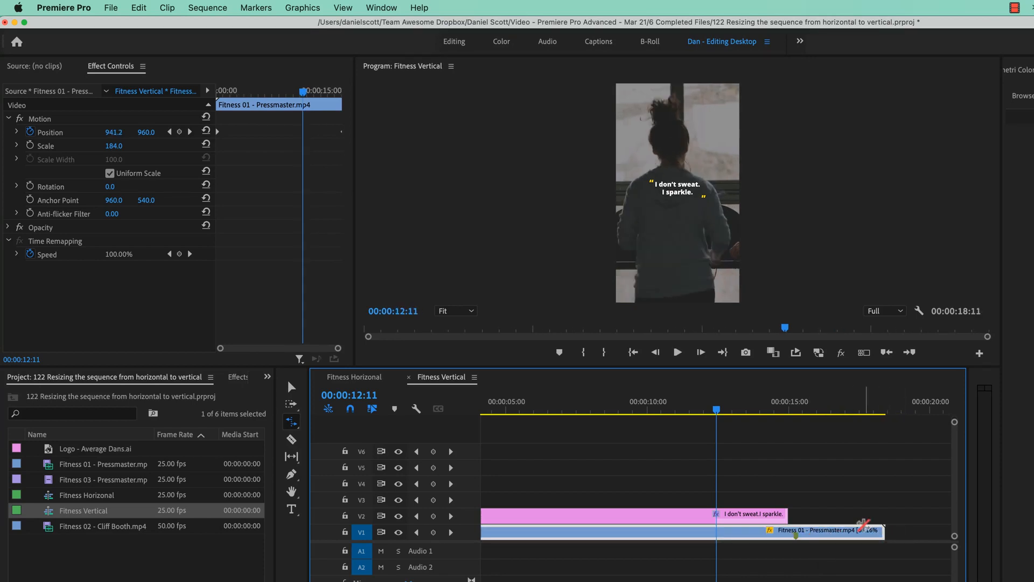
click(606, 415)
key(space)
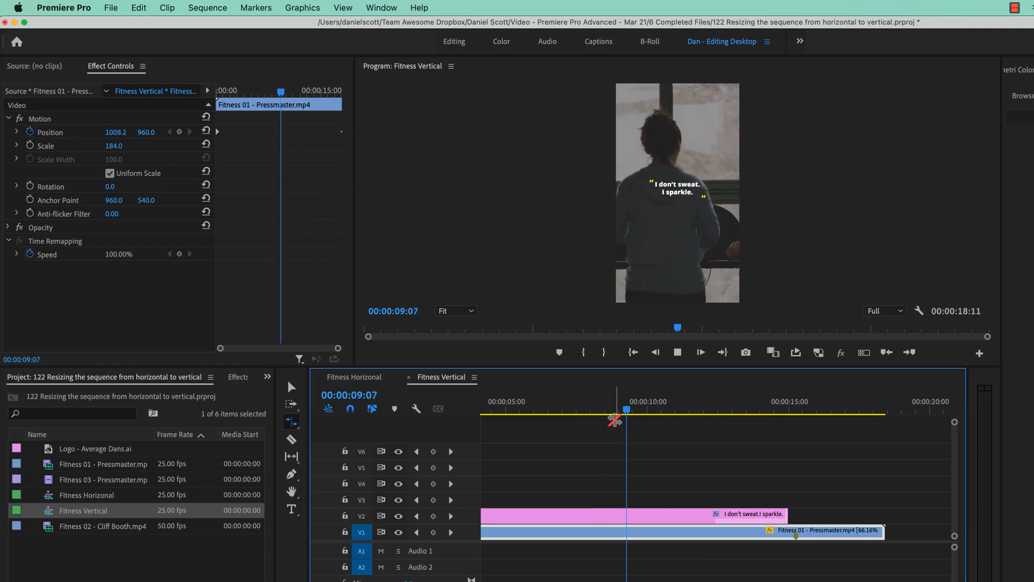
- Stop playback and set the Fitness 01 clip's speed Time Interpolation to Optical Flow
key(space)
key(v)
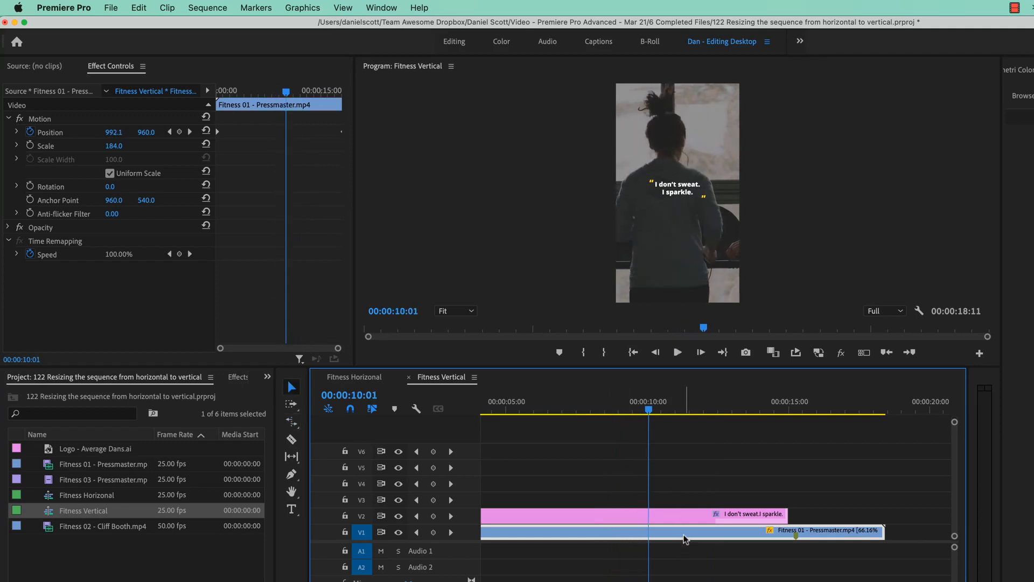
right_click(709, 532)
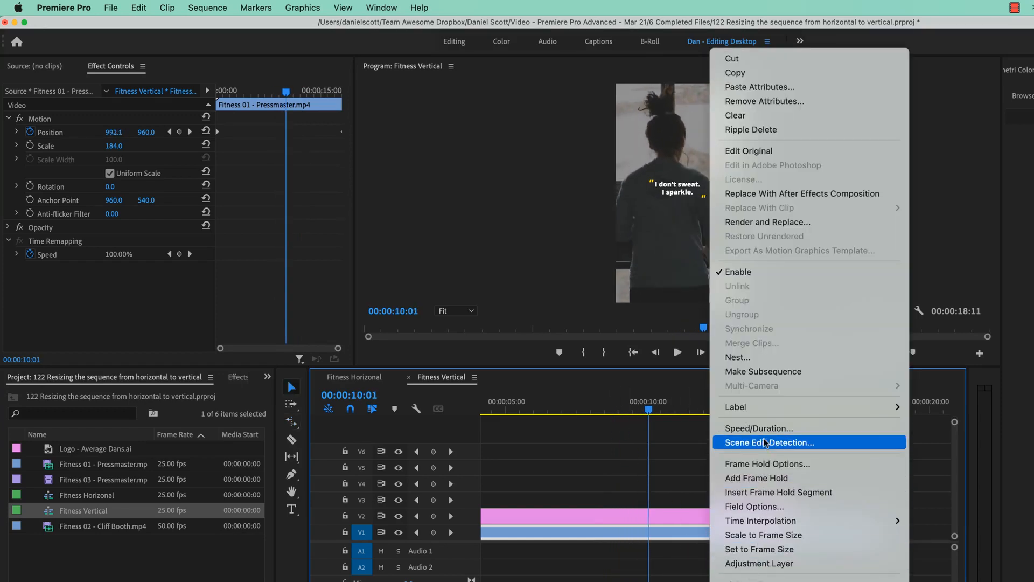
click(766, 430)
click(655, 412)
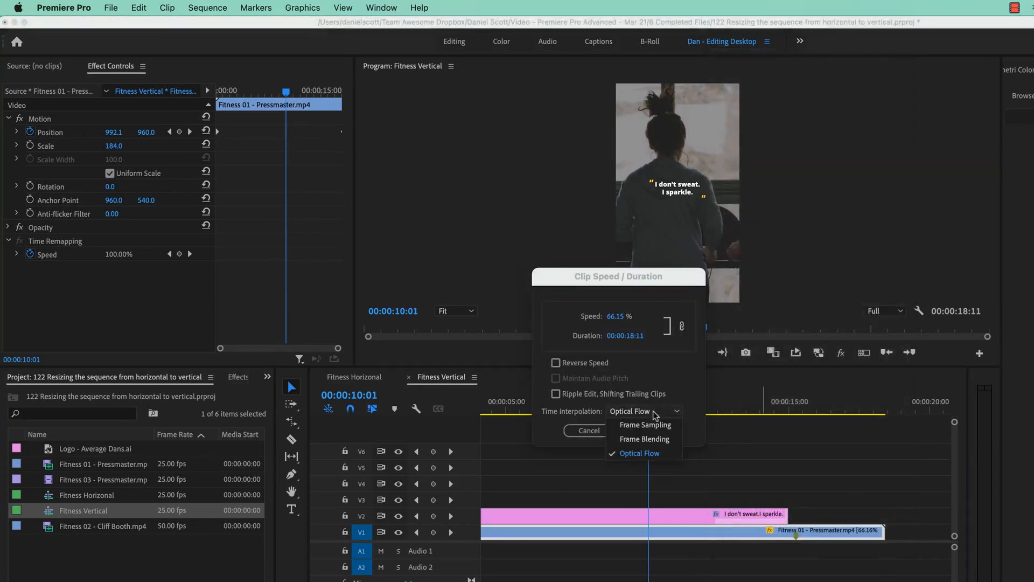
click(650, 452)
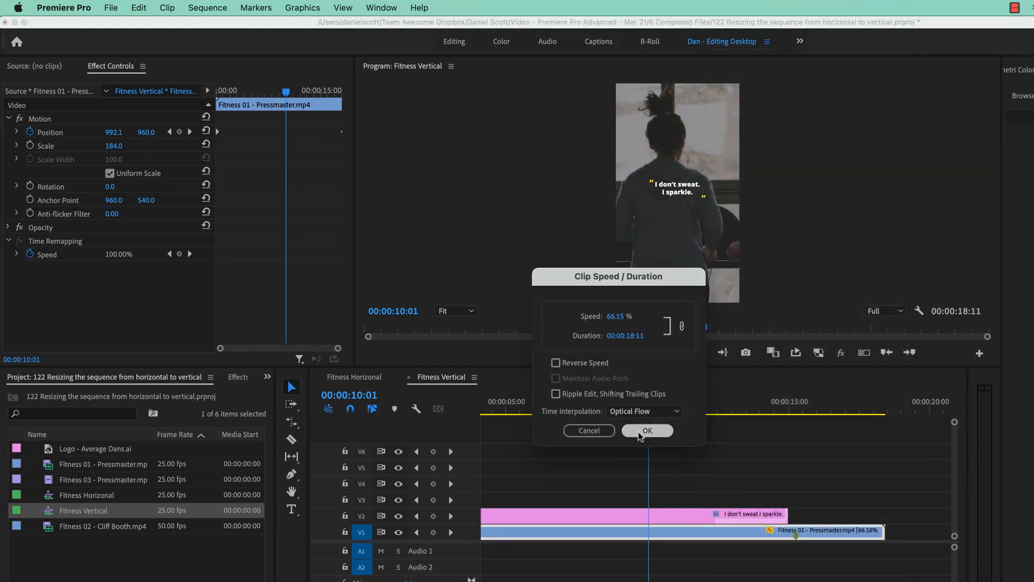
click(678, 430)
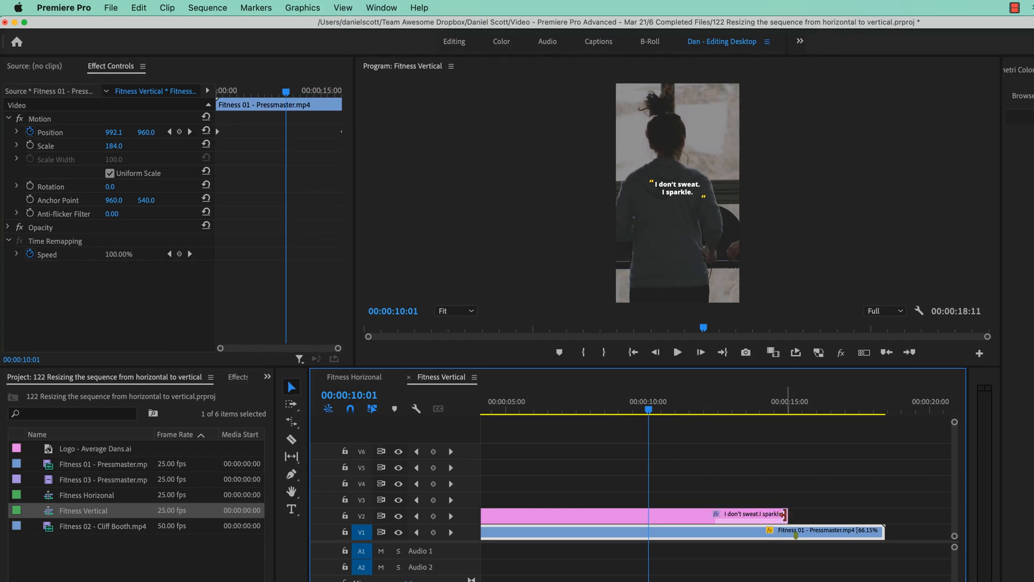
- Try trimming the end of the quote graphic on V2 to make it shorter, and undo the trim
drag(785, 515, 744, 515)
click(762, 409)
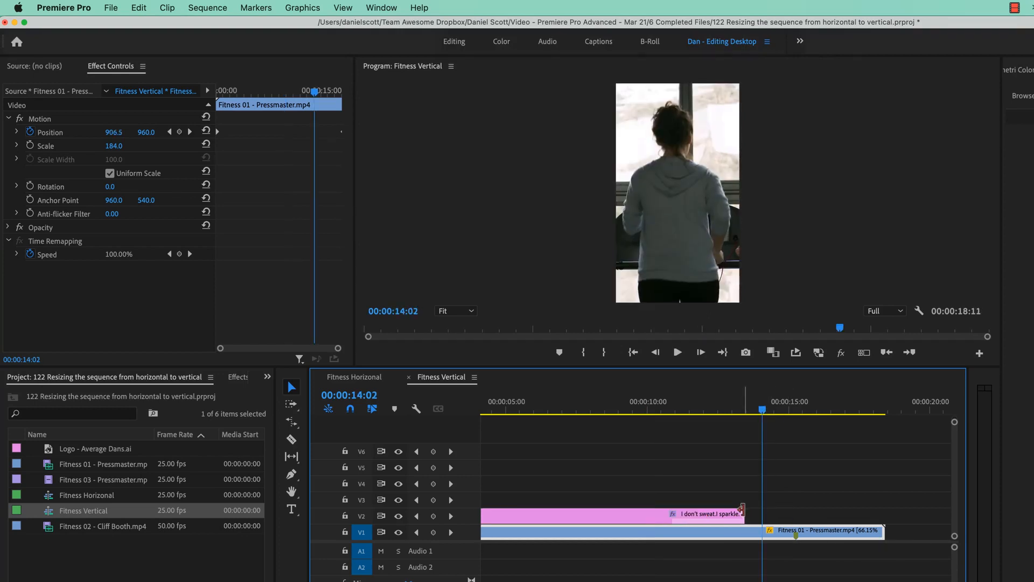
key(super+z)
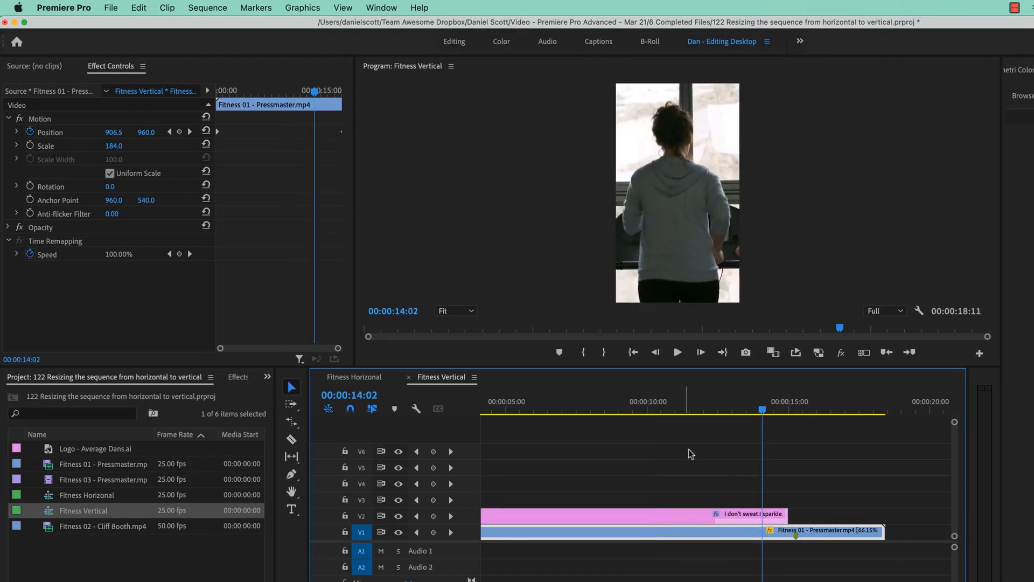
- Render the Fitness Vertical sequence from In to Out and play back the slowed footage
click(208, 8)
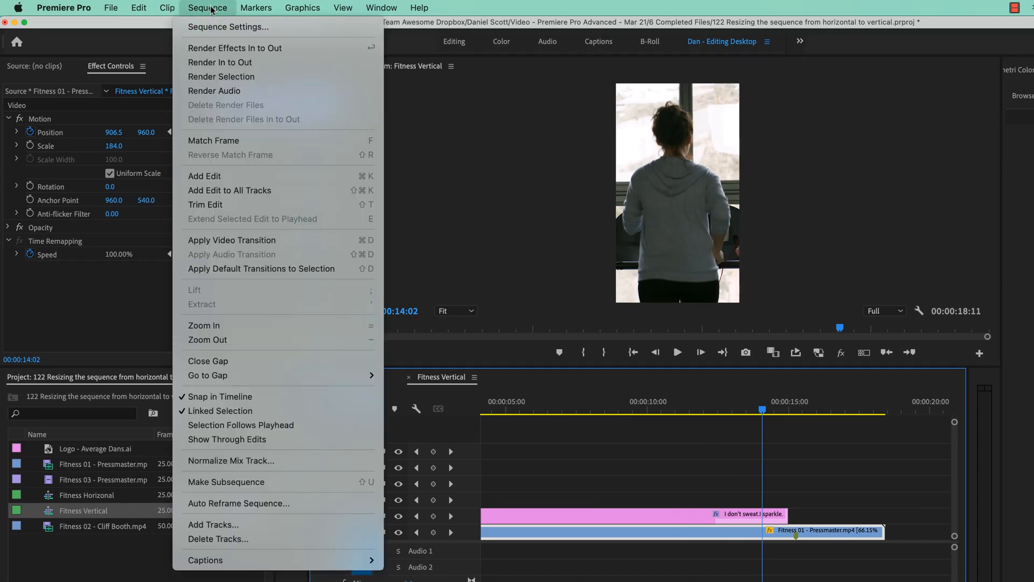
click(226, 63)
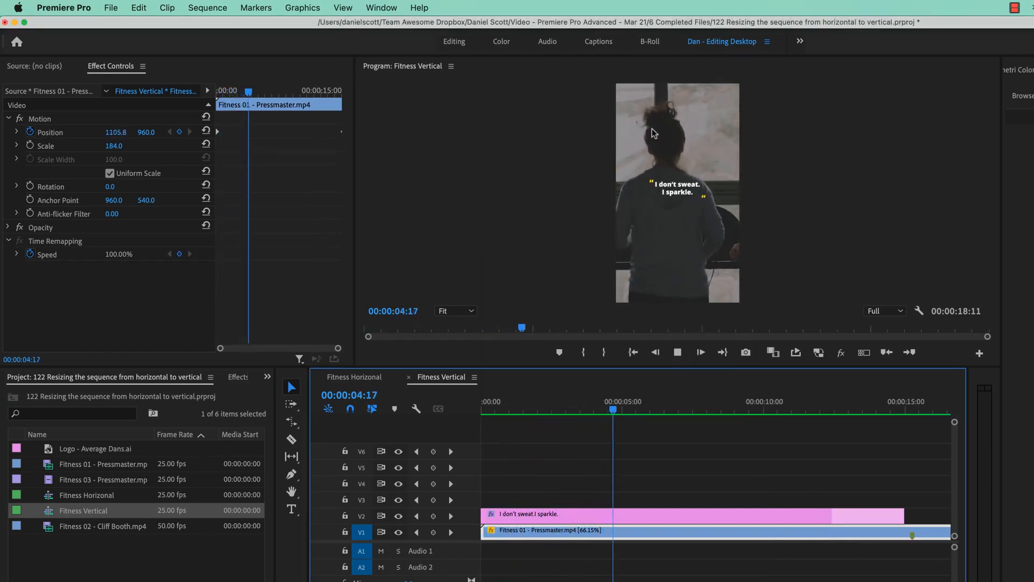
key(space)
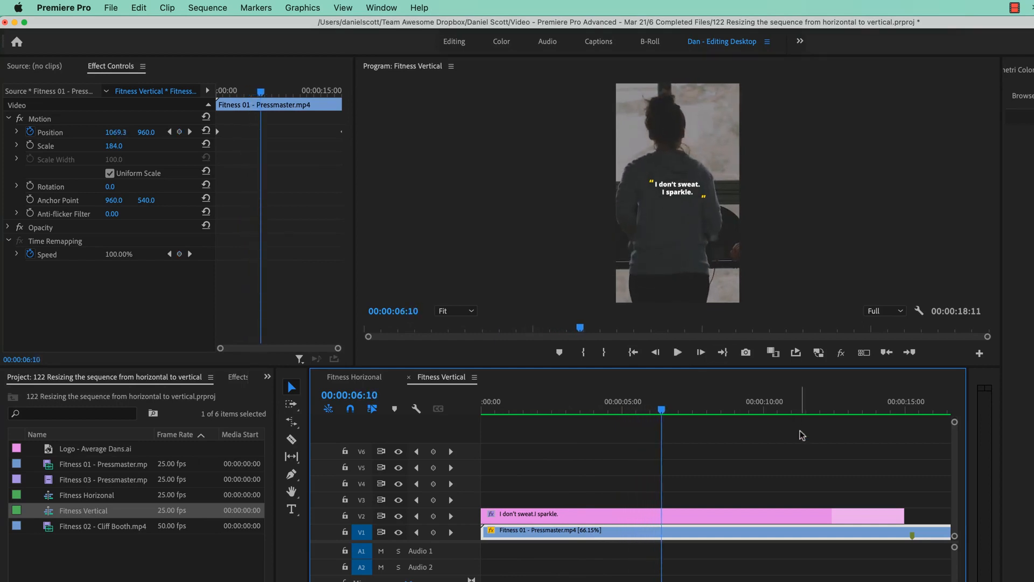
- Cut the Fitness 01 clip on V1 at 00:00:15:00 and delete the remainder after the cut
scroll(799, 437, right, 3)
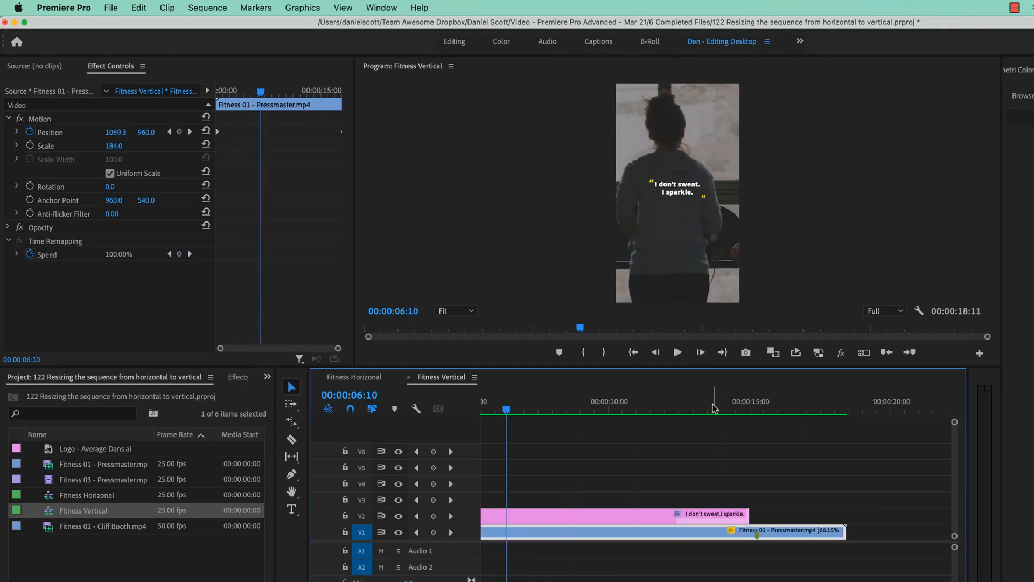
click(727, 411)
click(342, 396)
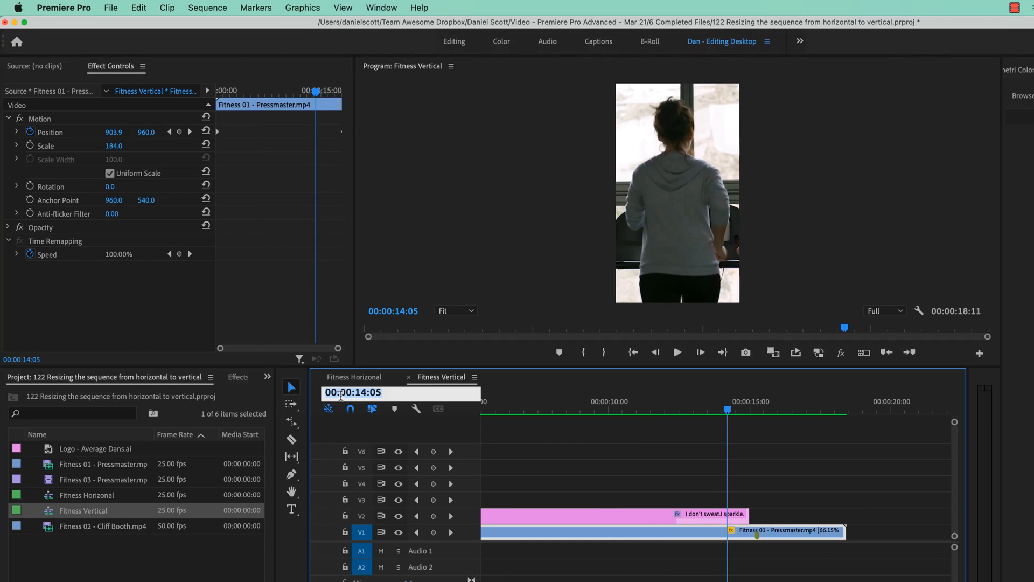
text(1)
text(5:00)
key(Return)
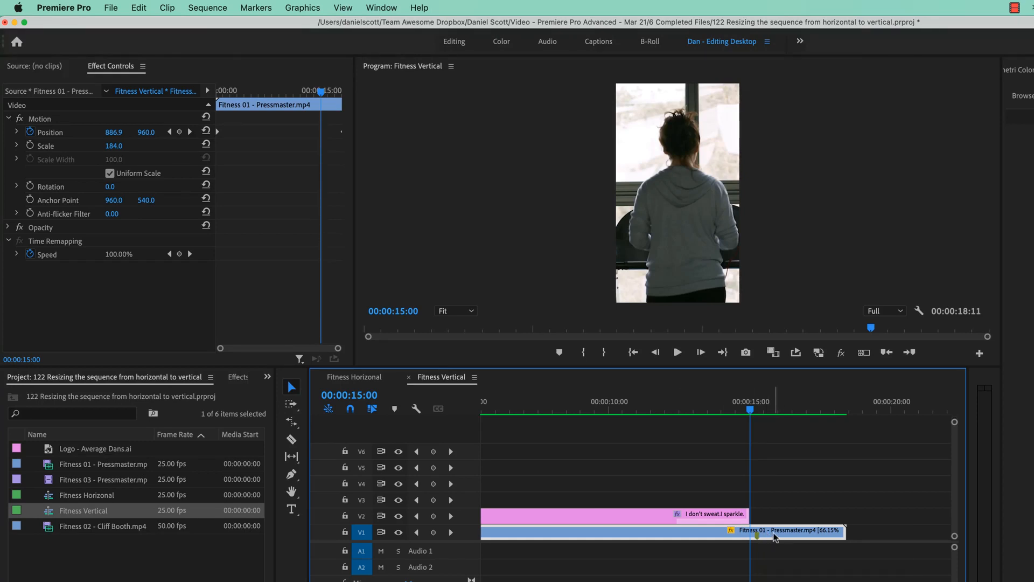
key(w)
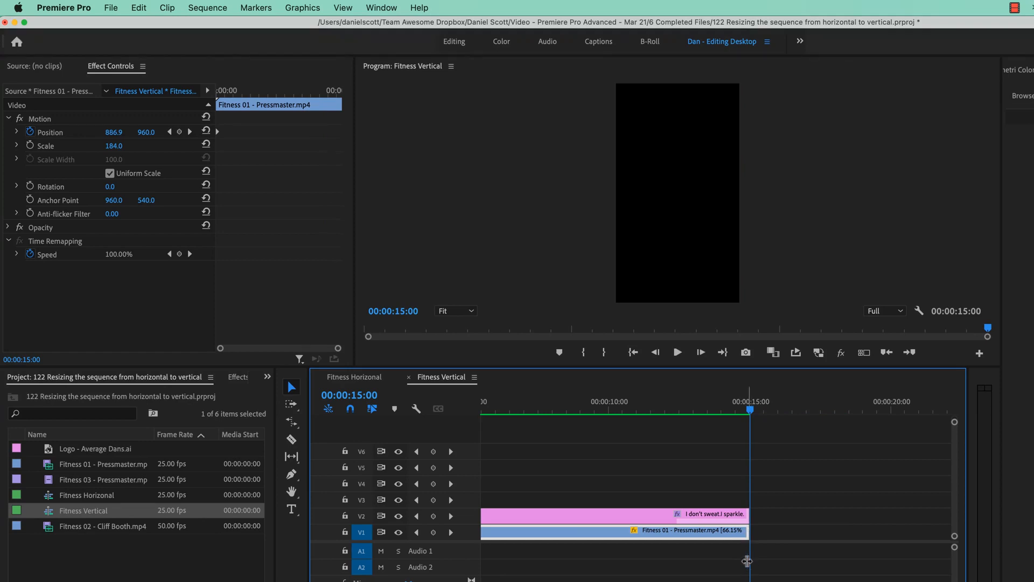
key(super+z)
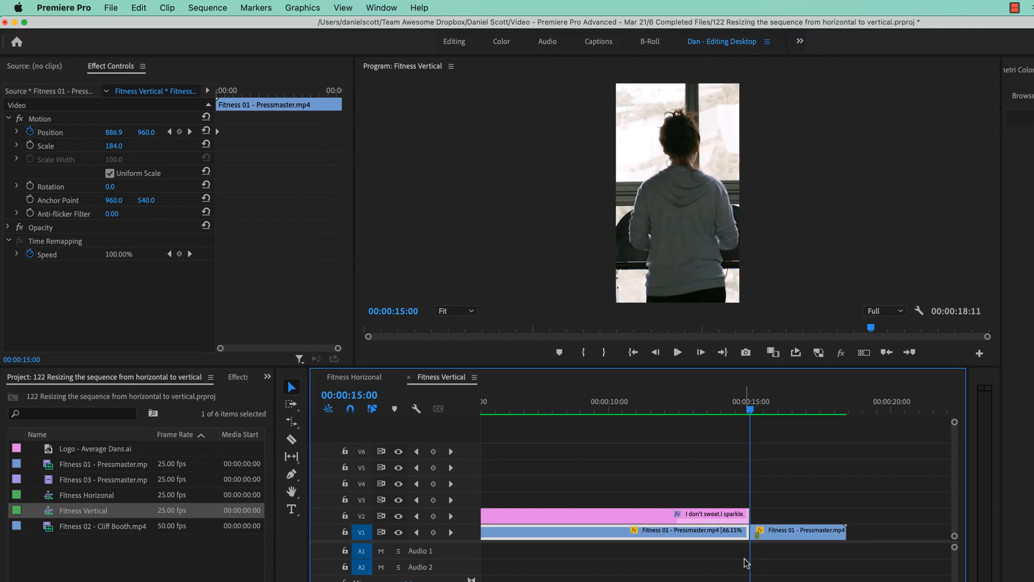
click(788, 531)
key(Delete)
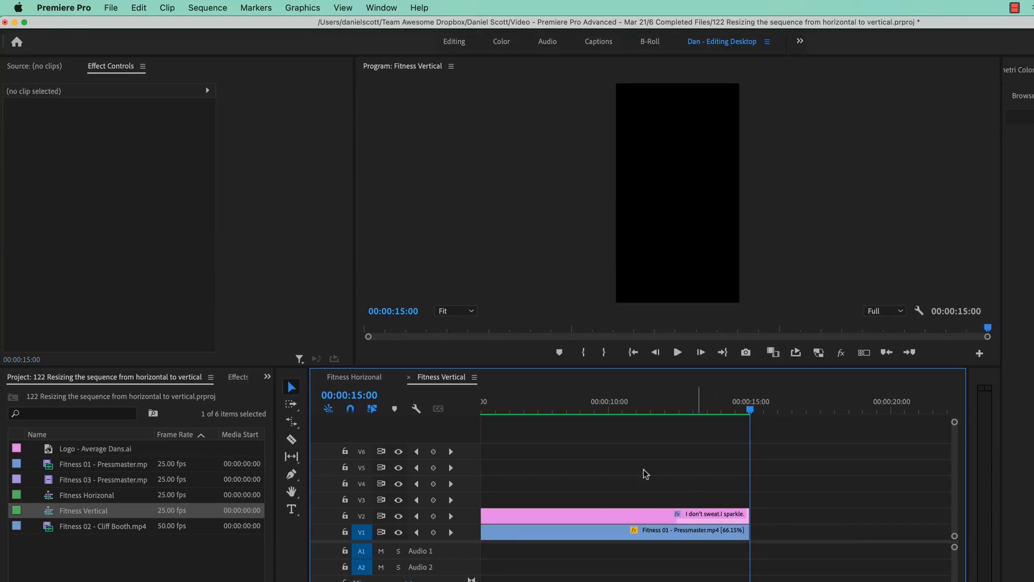
- At 00:00:06:00, select the quote graphic on V2 and examine its text layers and their pinning to Background 01
key(c)
key(v)
key(backslash)
click(651, 414)
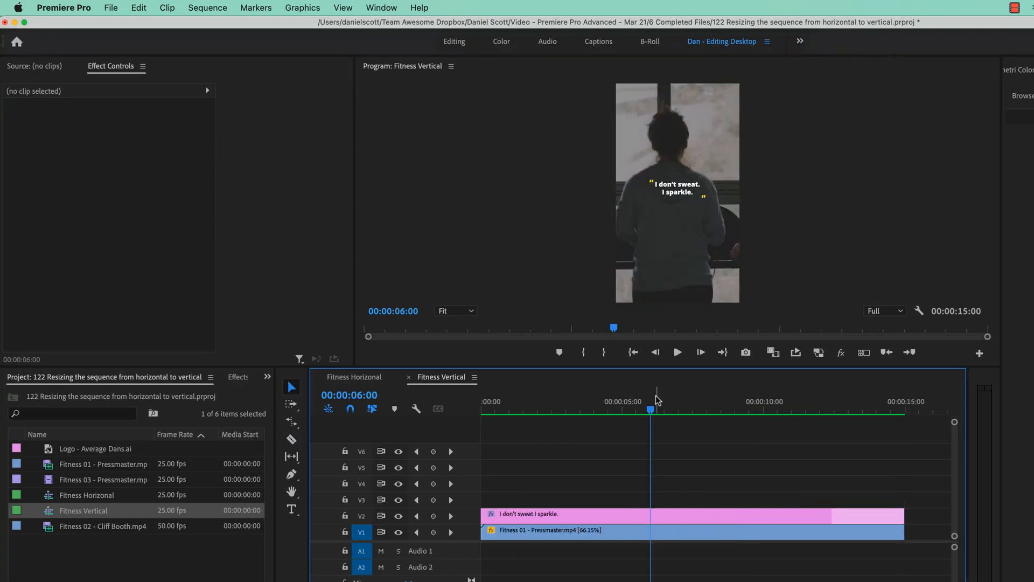
click(679, 515)
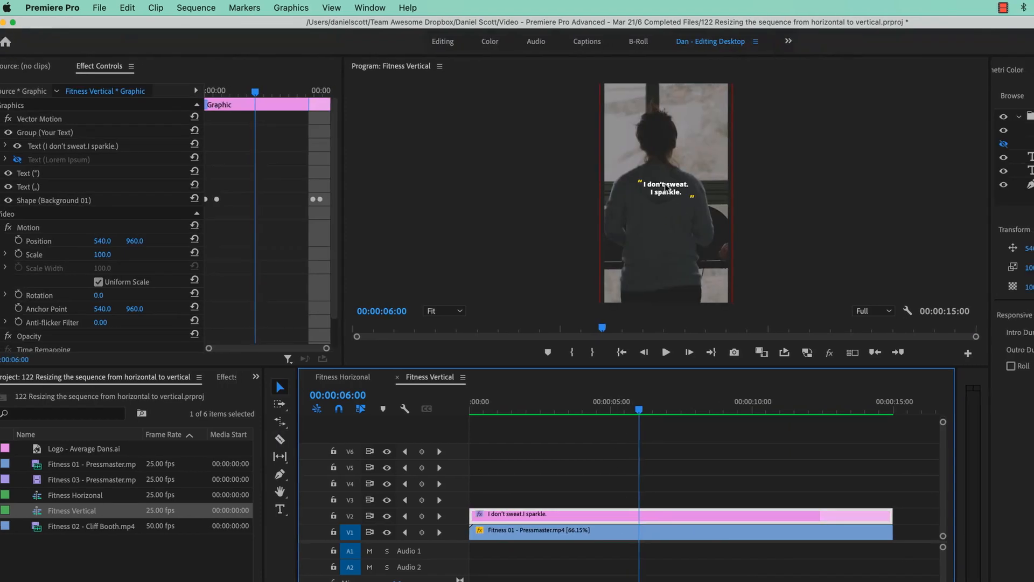
click(905, 132)
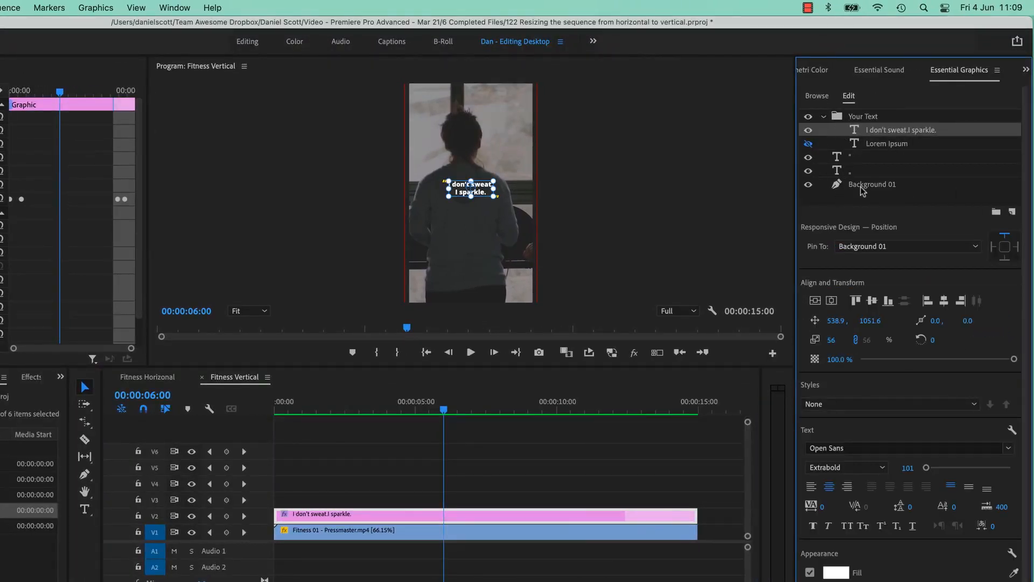
click(859, 117)
click(866, 129)
click(871, 148)
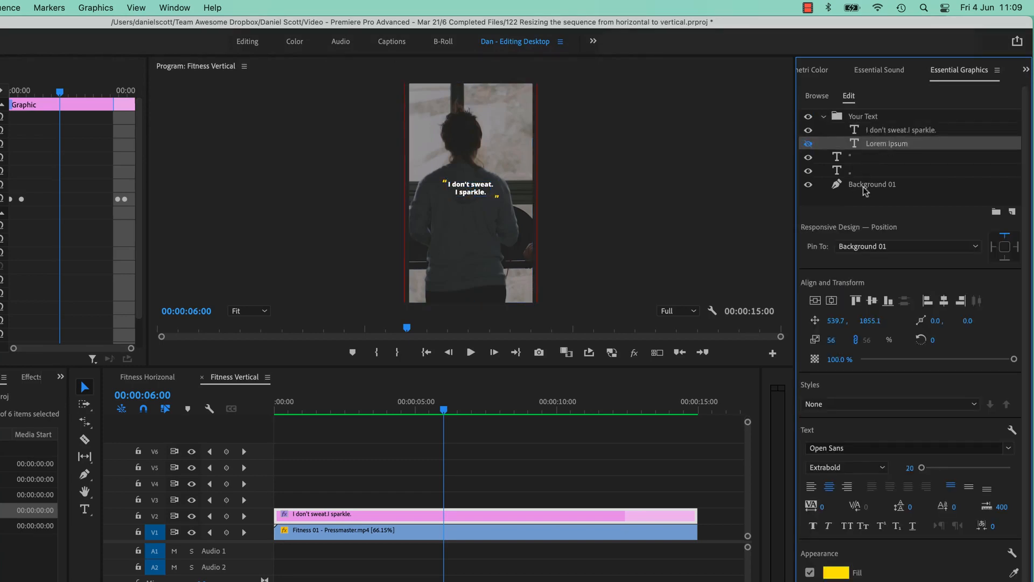
- Set the quote graphic's Vector Motion Scale to 189 to enlarge all its layers together
click(63, 122)
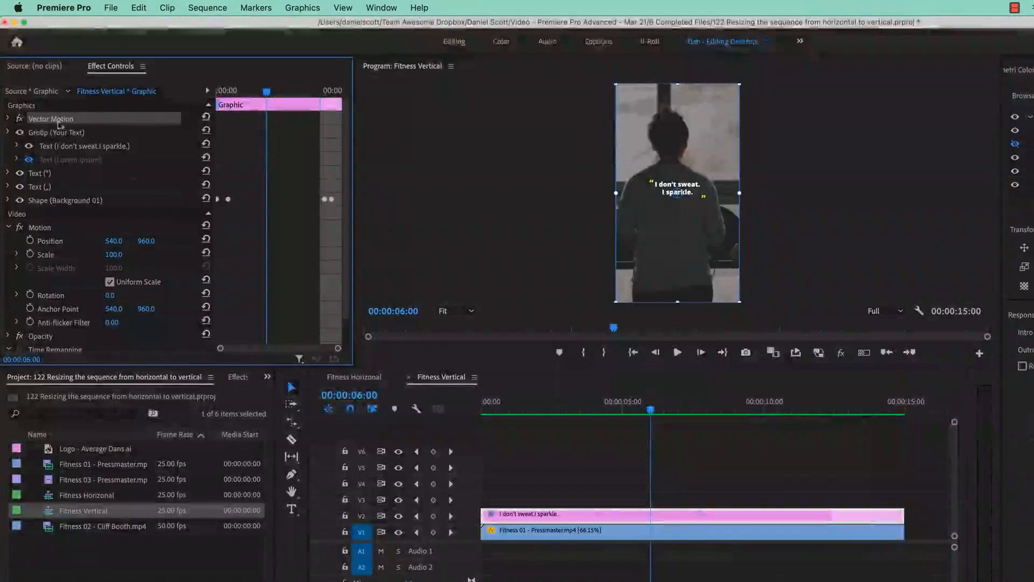
click(8, 119)
mouse_move(113, 146)
mouse_down()
mouse_move(205, 145)
mouse_move(114, 146)
mouse_up()
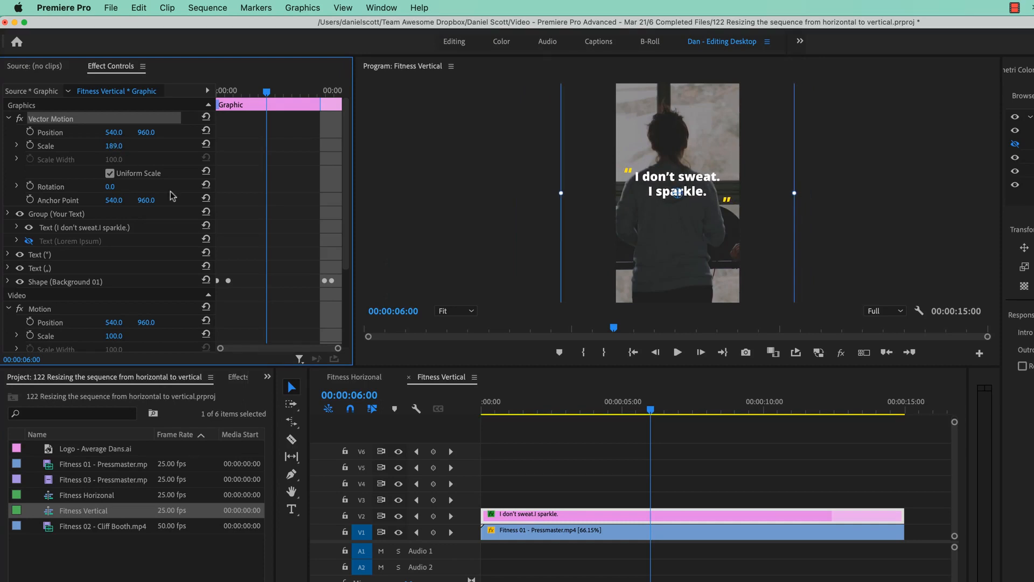
- Play Fitness Vertical from the start to check the enlarged quote's animation, and clear the clip selection
click(552, 386)
key(Home)
key(space)
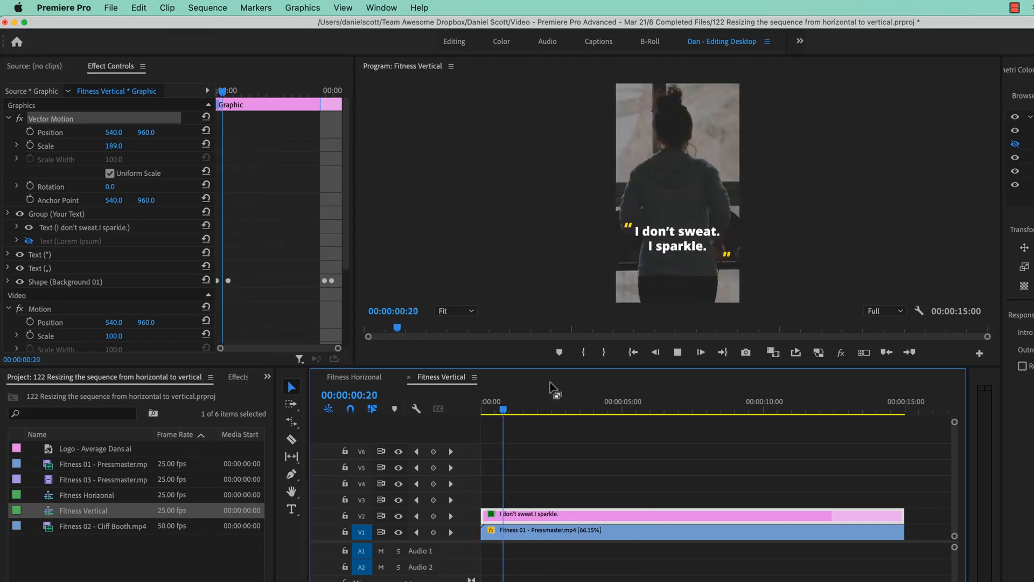
key(space)
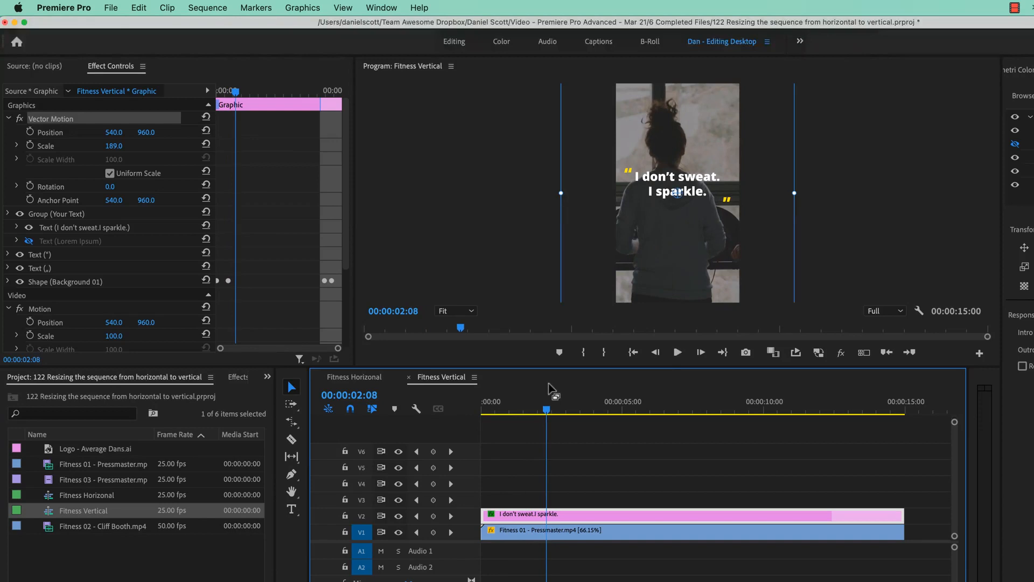
click(391, 377)
click(441, 377)
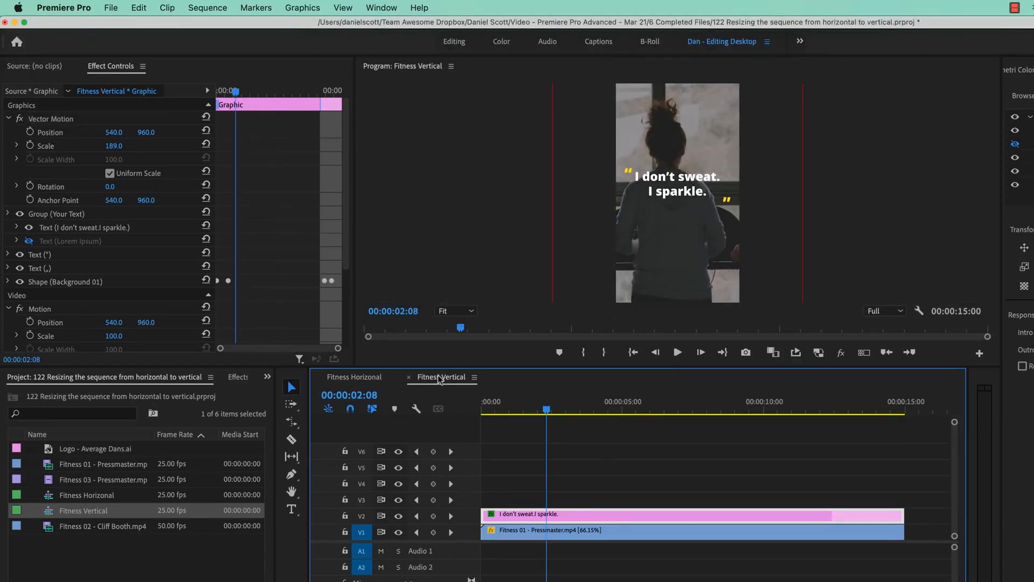
click(642, 433)
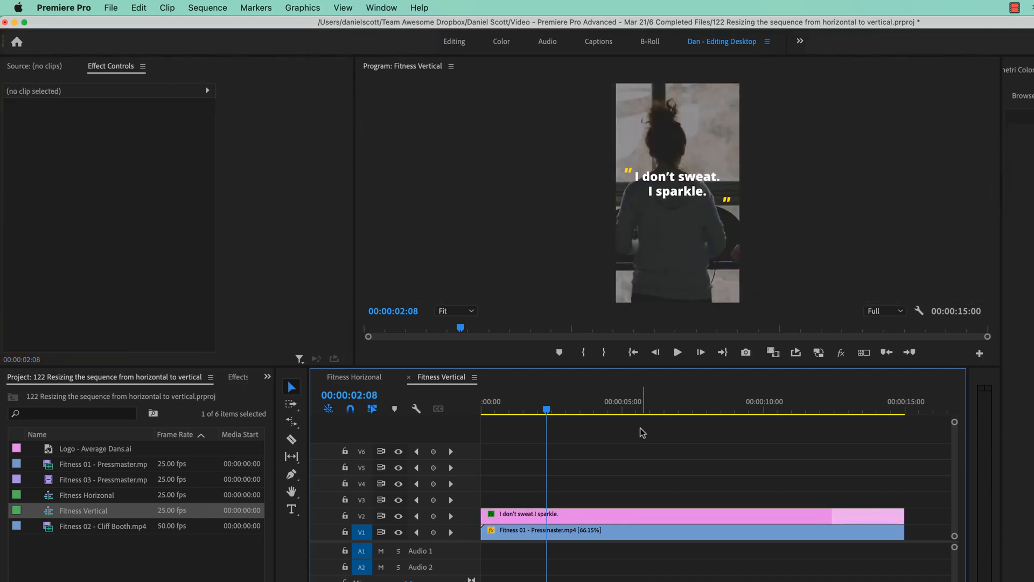